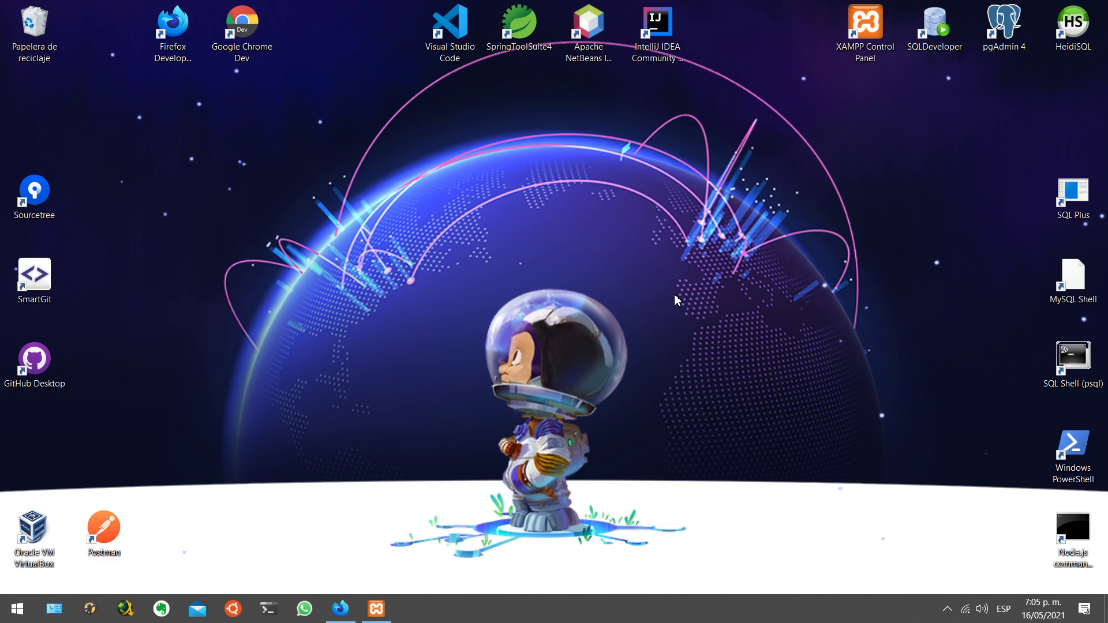
Confirm Apache and MySQL run in XAMPP, then open phpMyAdmin for local MySQL
{"action": "left_click", "coordinate": [376, 609]}
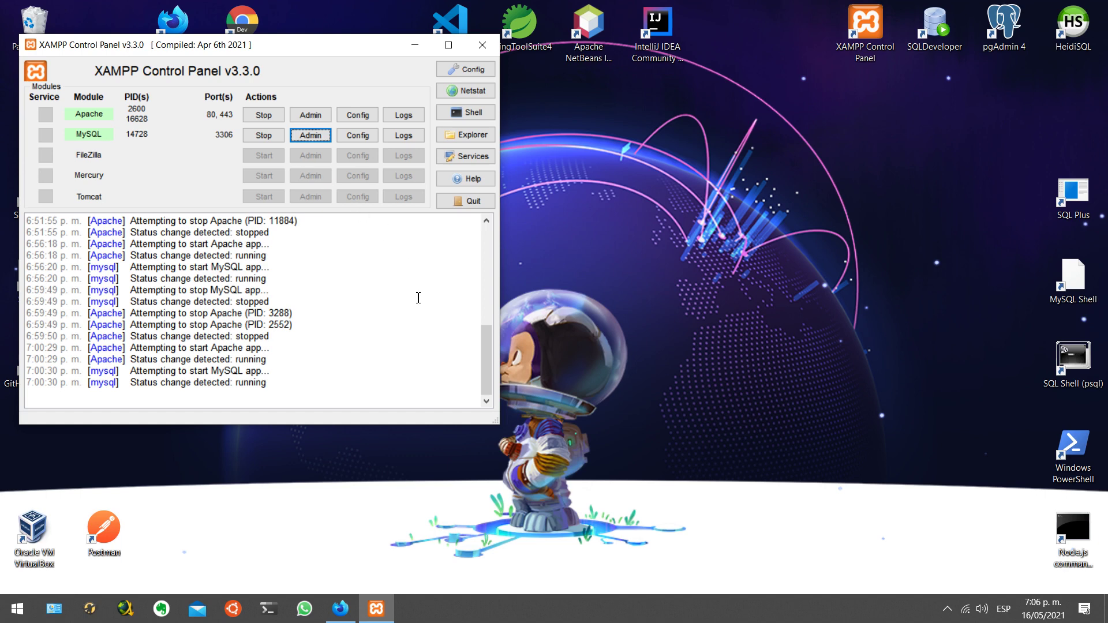
{"action": "left_click", "coordinate": [341, 609]}
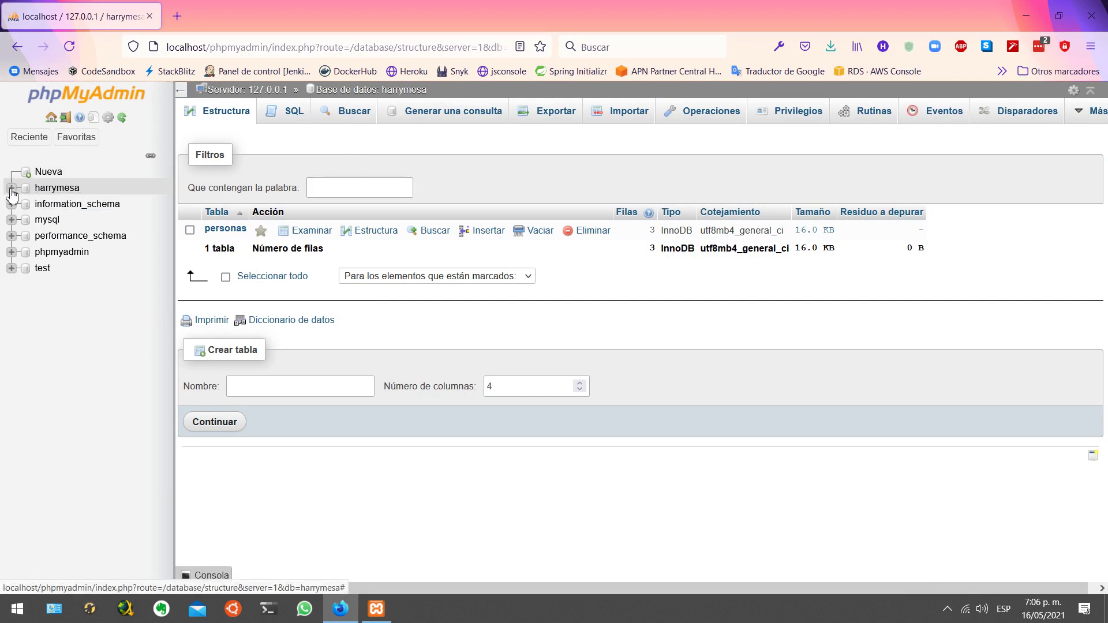
Browse harrymesa's personas rows, then open the Amazon RDS databases list in a new tab
{"action": "left_click", "coordinate": [52, 189]}
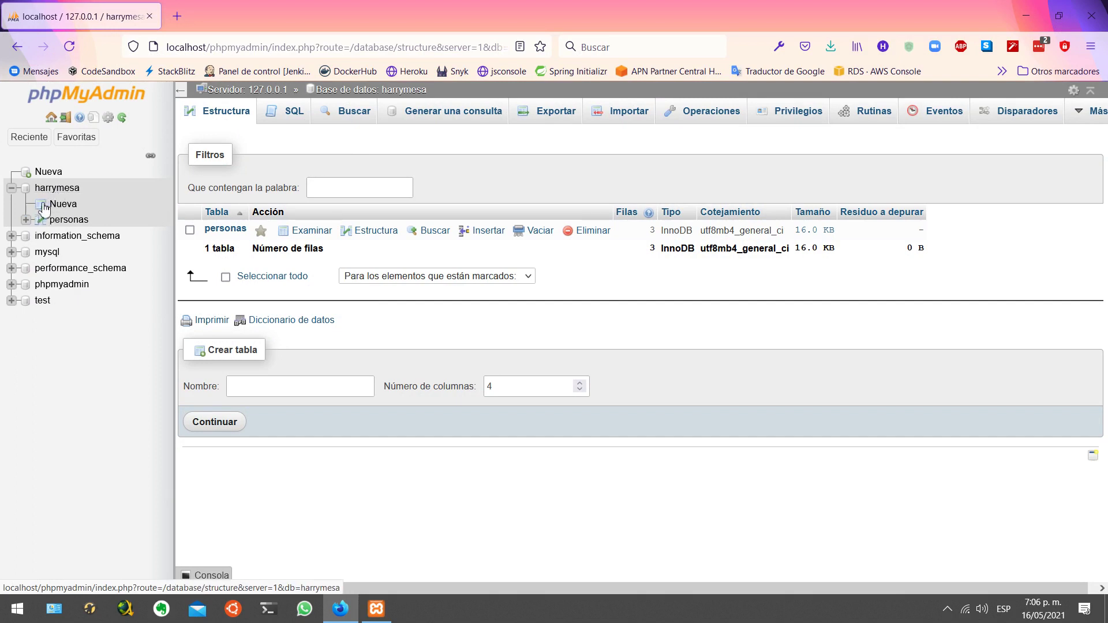
{"action": "left_click", "coordinate": [26, 221]}
{"action": "left_click", "coordinate": [75, 225]}
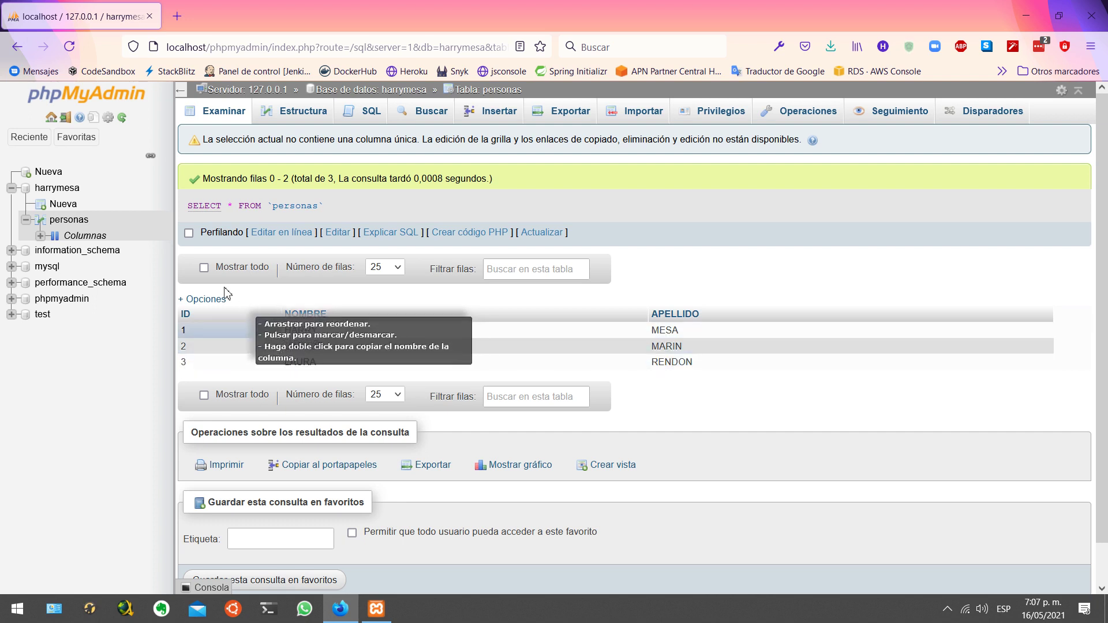
{"action": "left_click", "coordinate": [69, 221]}
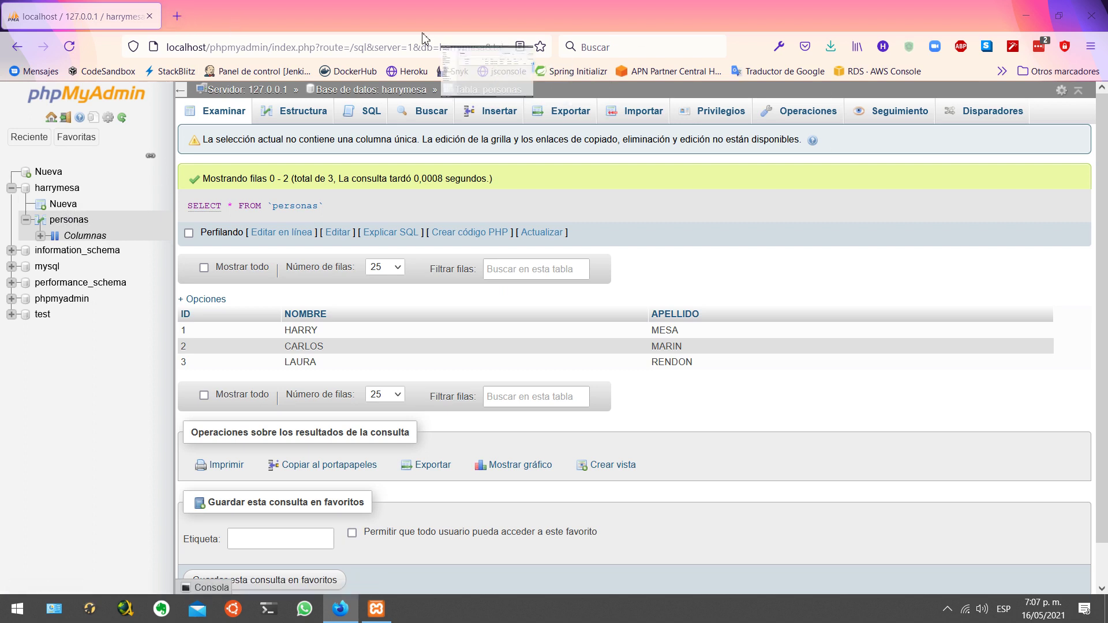
{"action": "key", "text": "ctrl+shift+t"}
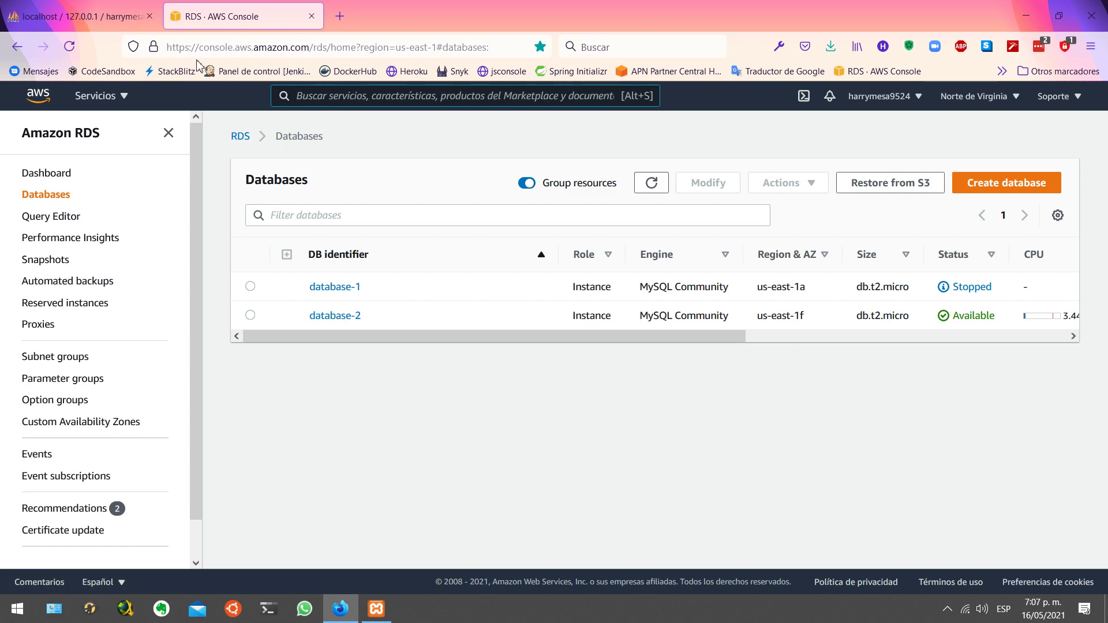
Compare the phpMyAdmin rows with the RDS list, confirm database-2 is available, and minimize Firefox
{"action": "left_click", "coordinate": [76, 18]}
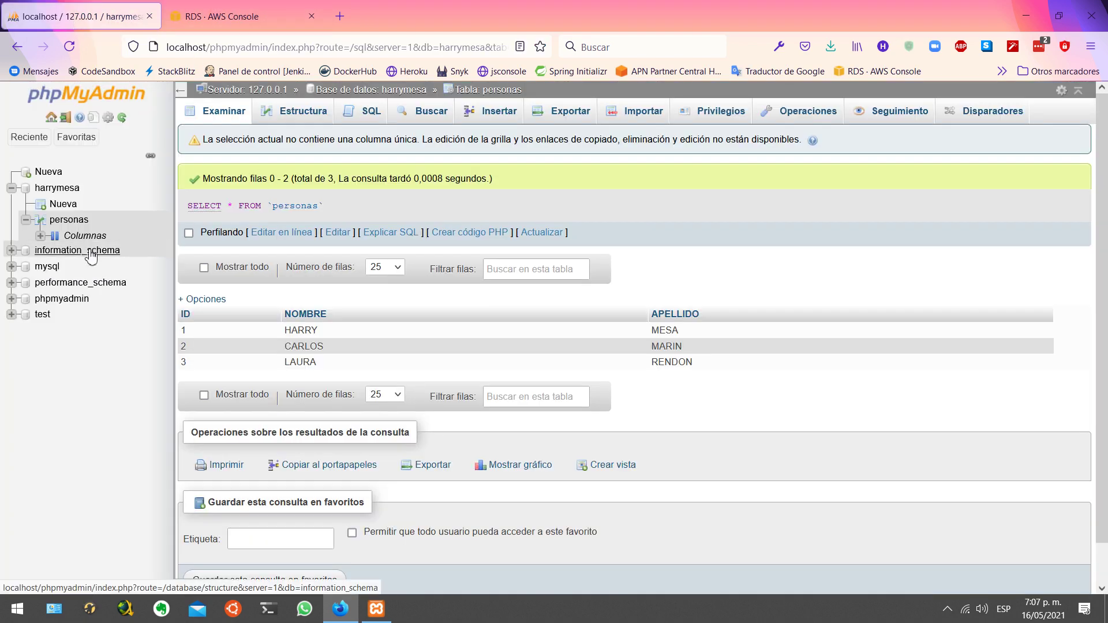
{"action": "left_click", "coordinate": [229, 12]}
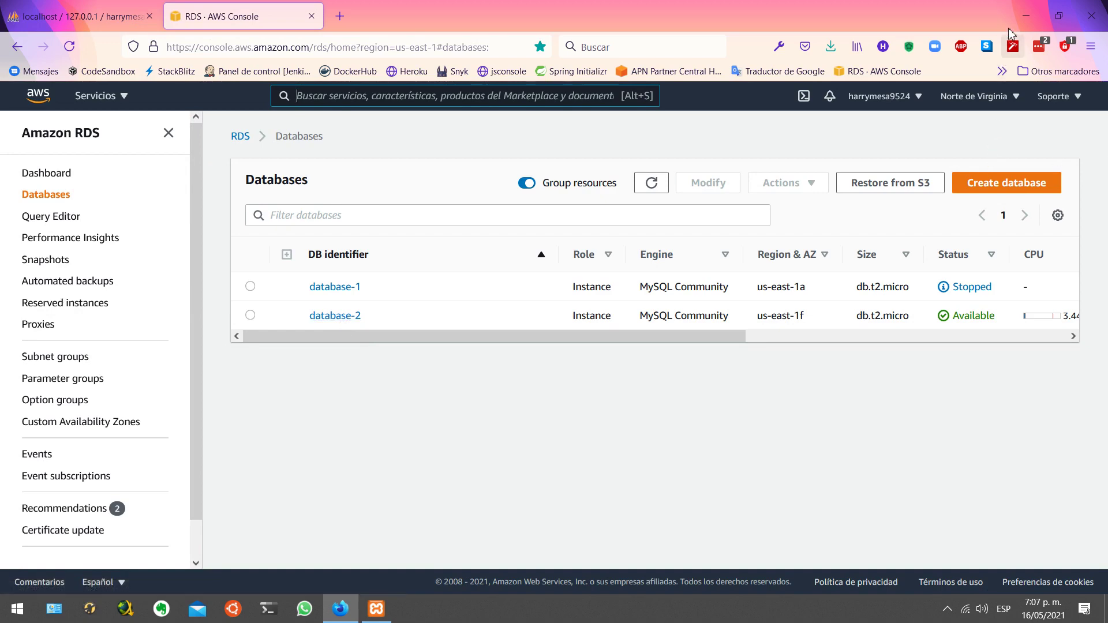
{"action": "left_click", "coordinate": [1025, 16]}
Launch HeidiSQL and reposition its session manager window
{"action": "double_click", "coordinate": [1066, 33]}
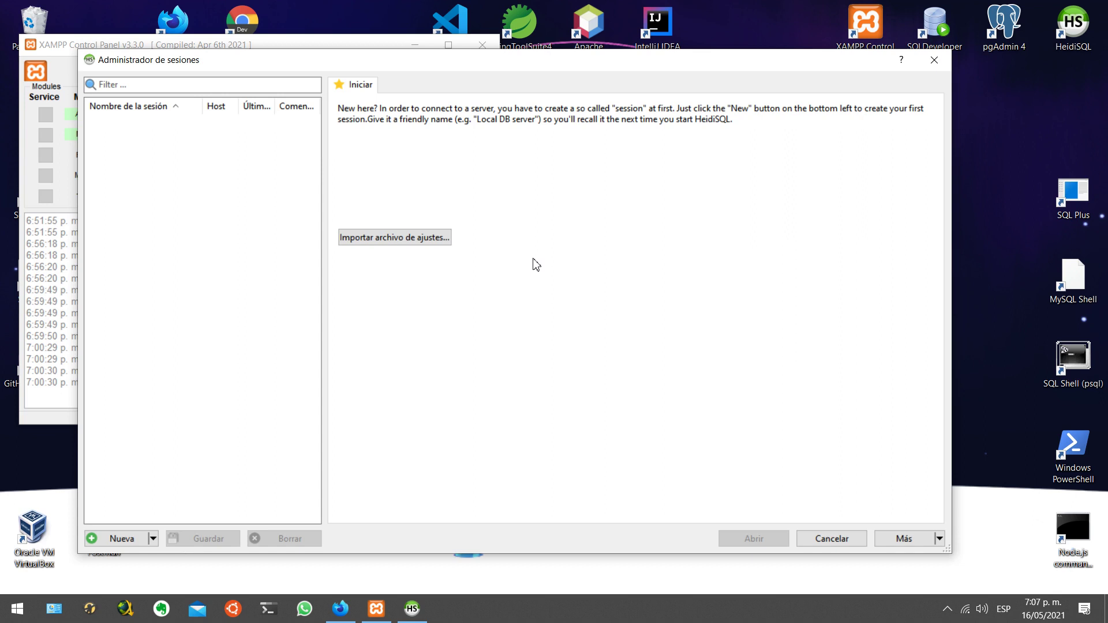
{"action": "left_click", "coordinate": [971, 145]}
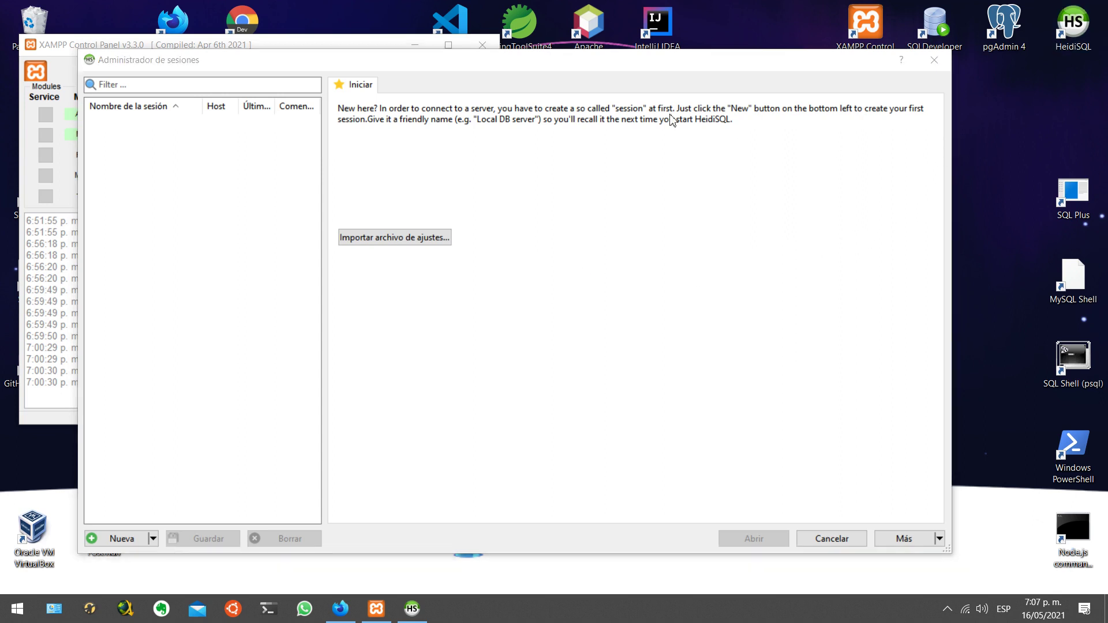
{"action": "left_click_drag", "start_coordinate": [339, 66], "coordinate": [370, 40]}
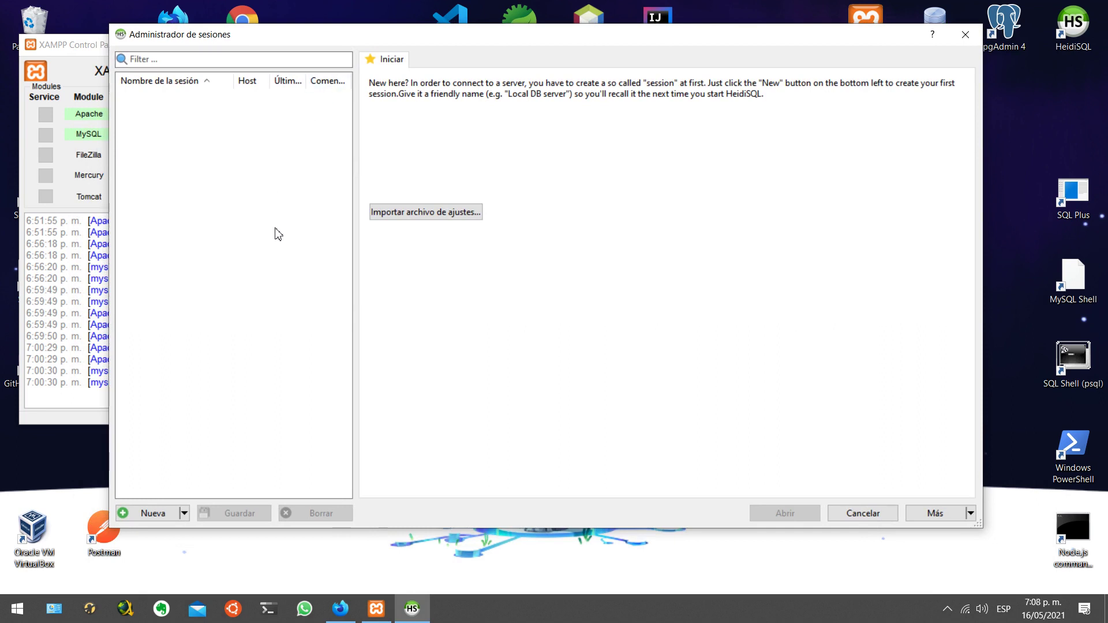
Create and connect a MySQLLocal session for 127.0.0.1, user root, port 3306
{"action": "left_click", "coordinate": [144, 514]}
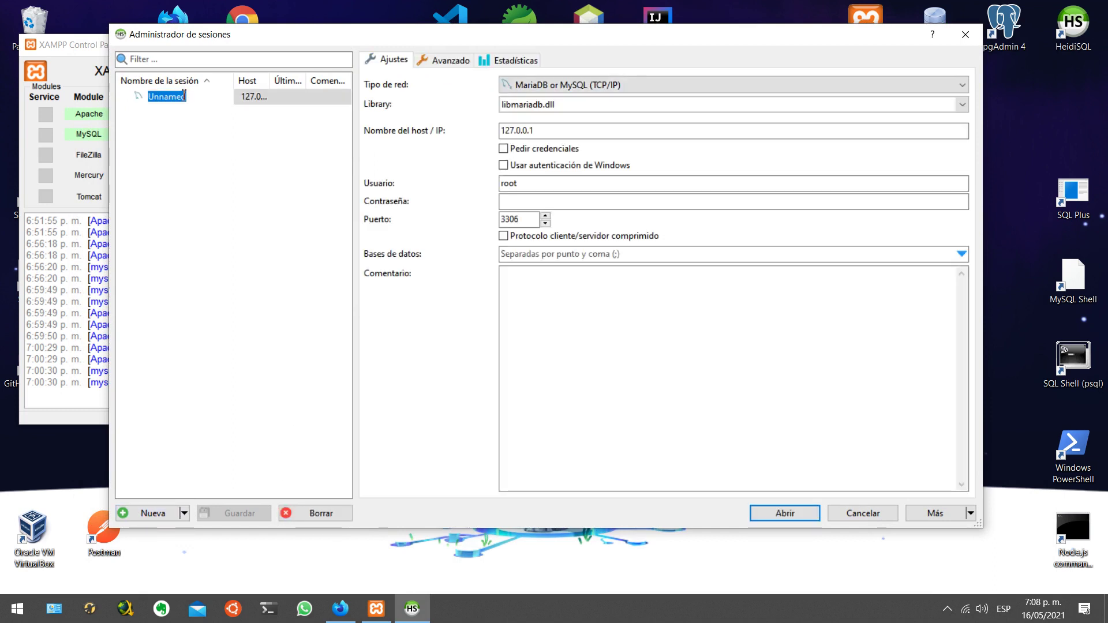
{"action": "type", "text": "MySQLLOcal"}
{"action": "key", "text": "BackSpace"}
{"action": "key", "text": "BackSpace"}
{"action": "key", "text": "BackSpace"}
{"action": "key", "text": "BackSpace"}
{"action": "type", "text": "ocal"}
{"action": "key", "text": "Return"}
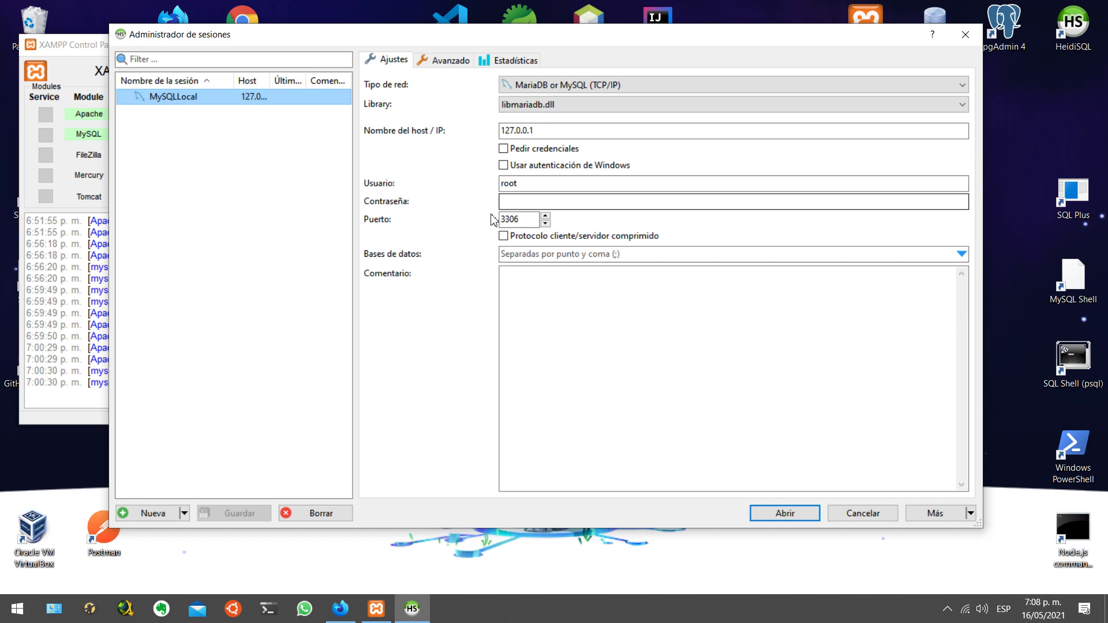
{"action": "left_click", "coordinate": [512, 221]}
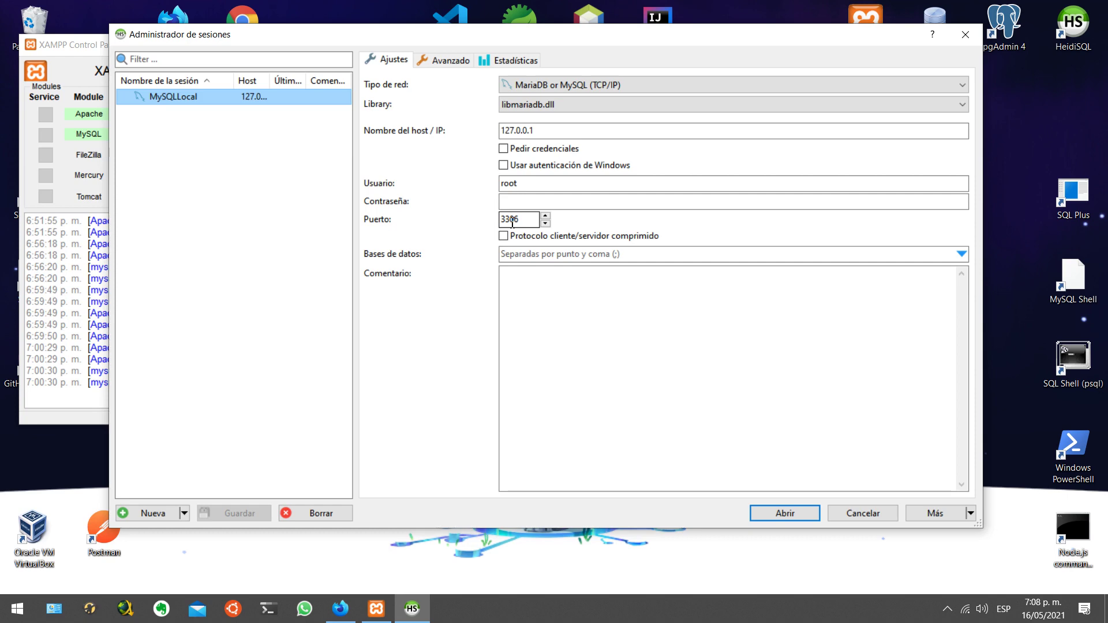
{"action": "left_click", "coordinate": [777, 515]}
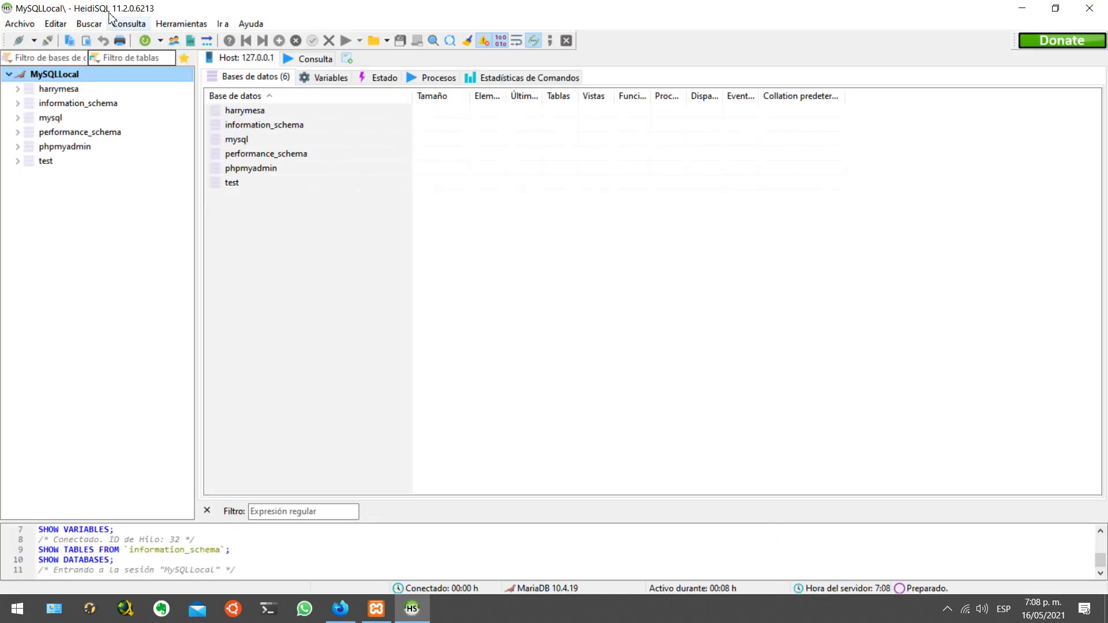
Collapse harrymesa in phpMyAdmin and refresh HeidiSQL's MySQLLocal tree
{"action": "left_click", "coordinate": [338, 596]}
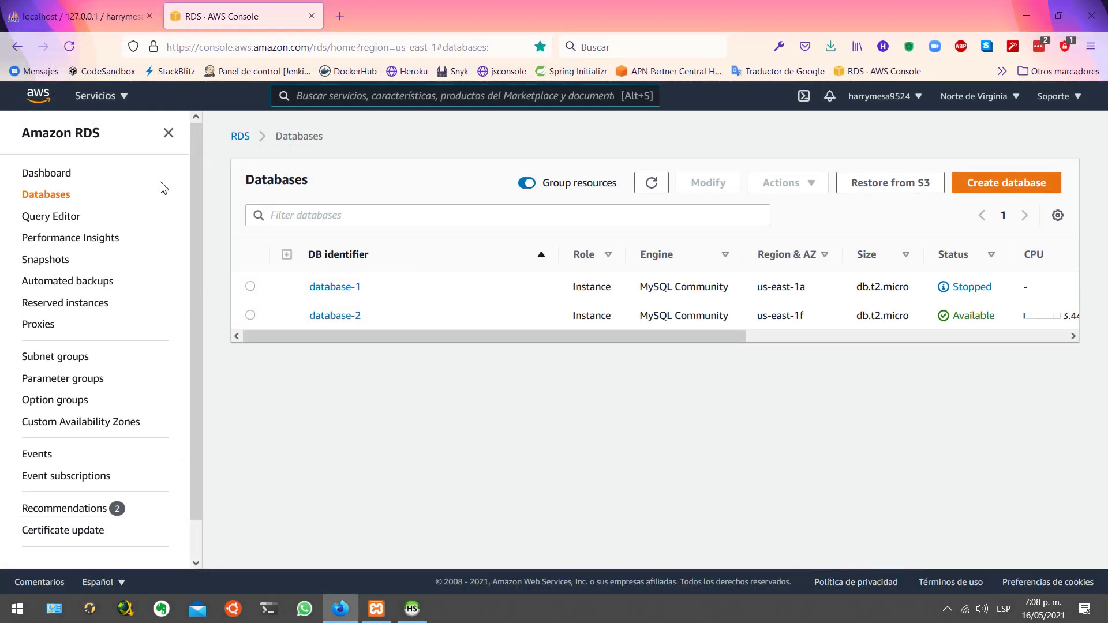
{"action": "left_click", "coordinate": [72, 18]}
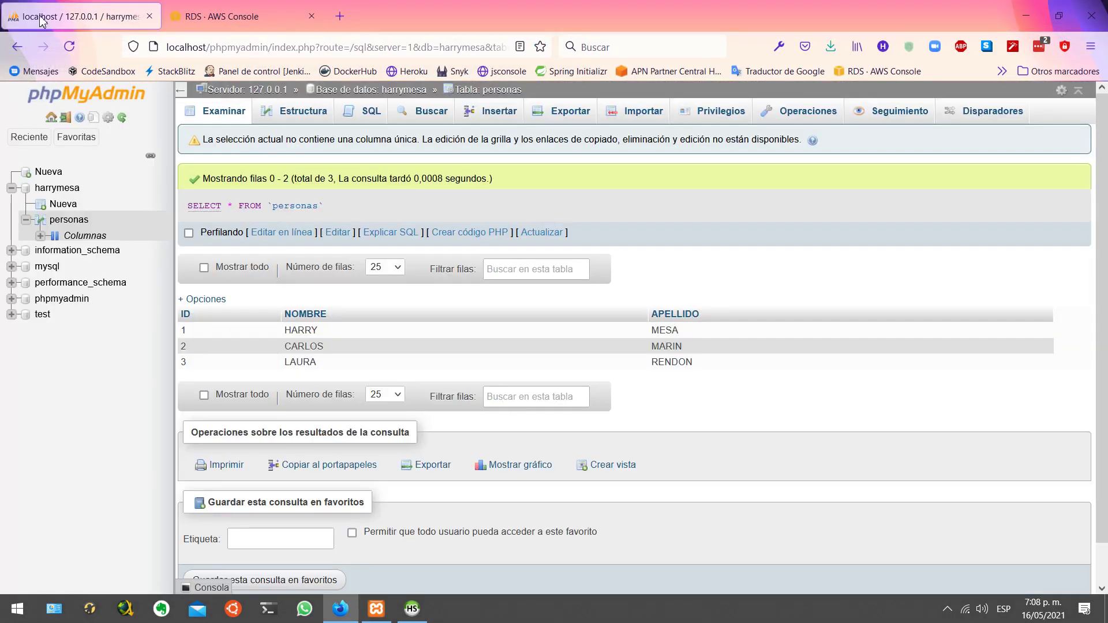
{"action": "left_click", "coordinate": [12, 187]}
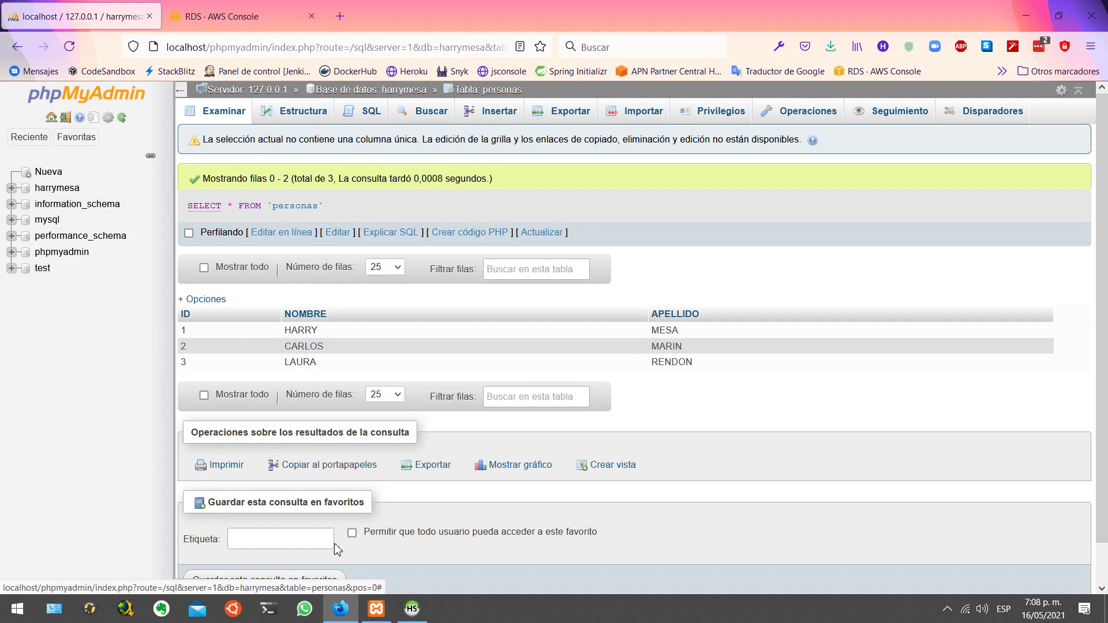
{"action": "left_click", "coordinate": [412, 608]}
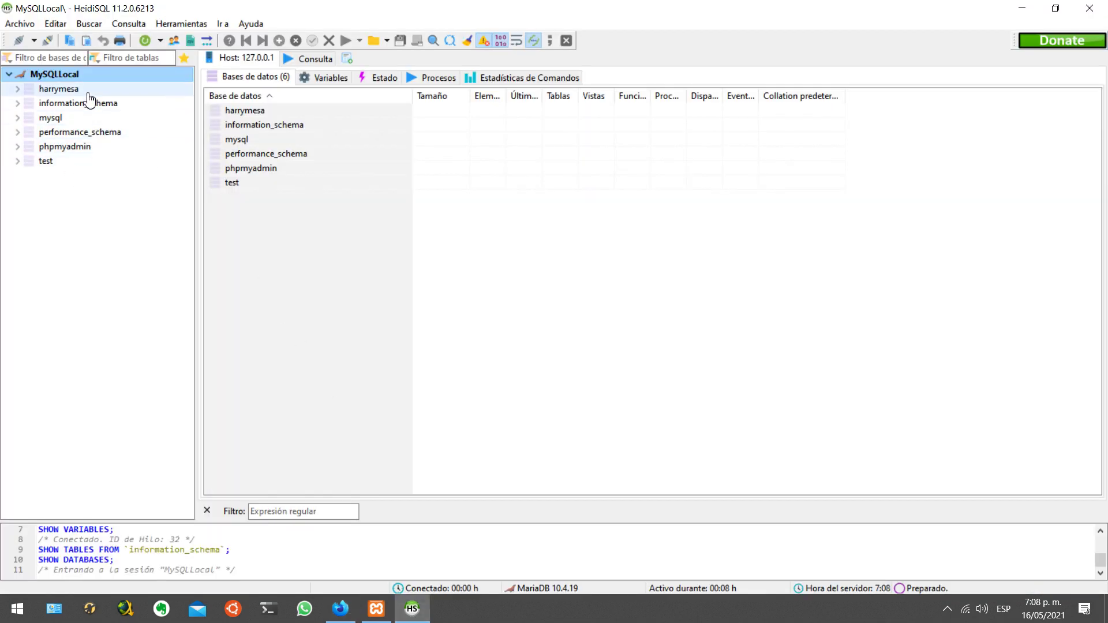
{"action": "left_click", "coordinate": [9, 75]}
{"action": "left_click", "coordinate": [9, 75]}
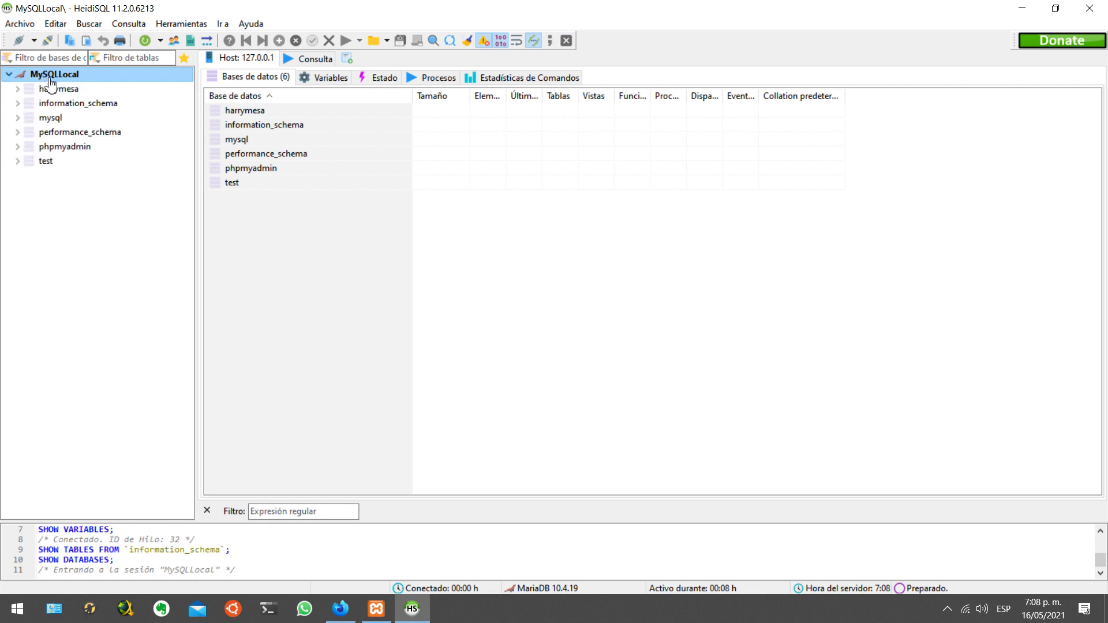
Show the personas table's Datos tab and check its 3 rows against phpMyAdmin
{"action": "left_click", "coordinate": [18, 89]}
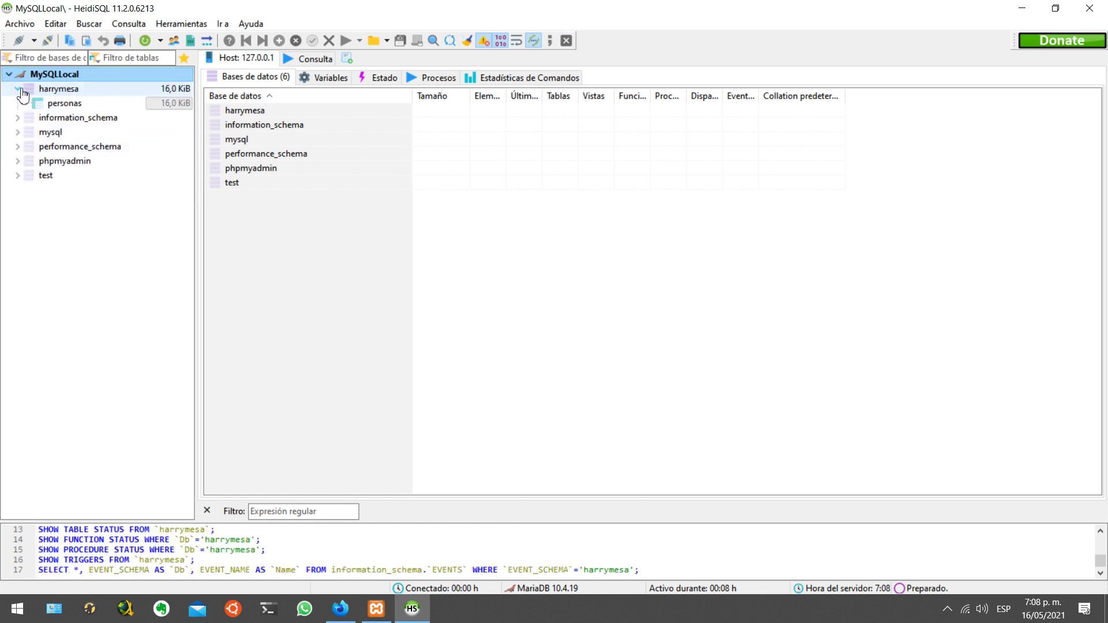
{"action": "left_click", "coordinate": [58, 90]}
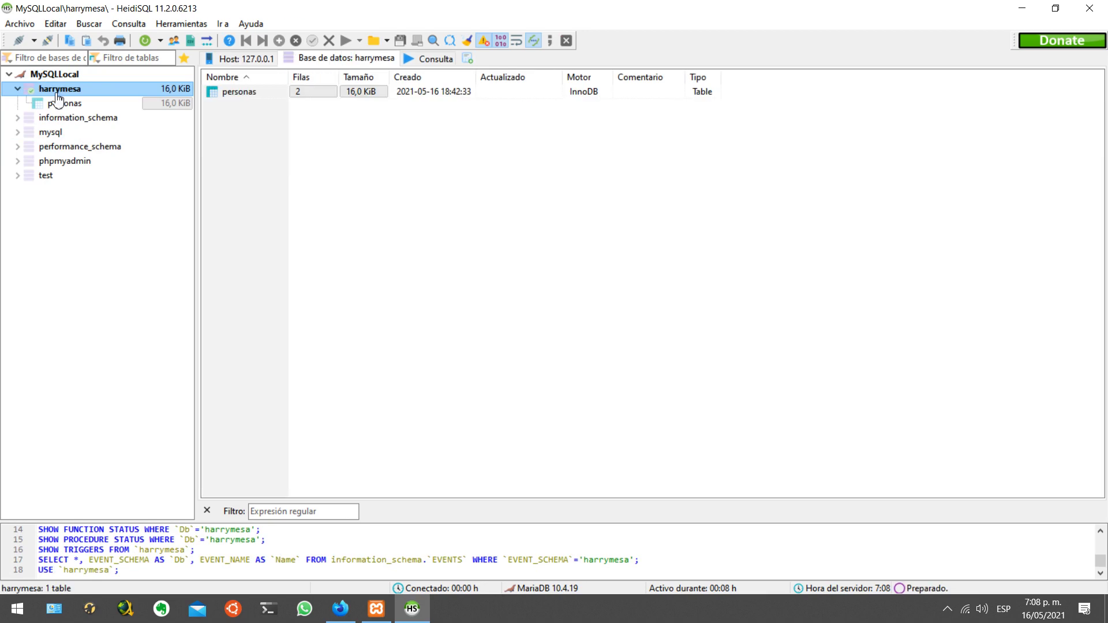
{"action": "left_click", "coordinate": [59, 105]}
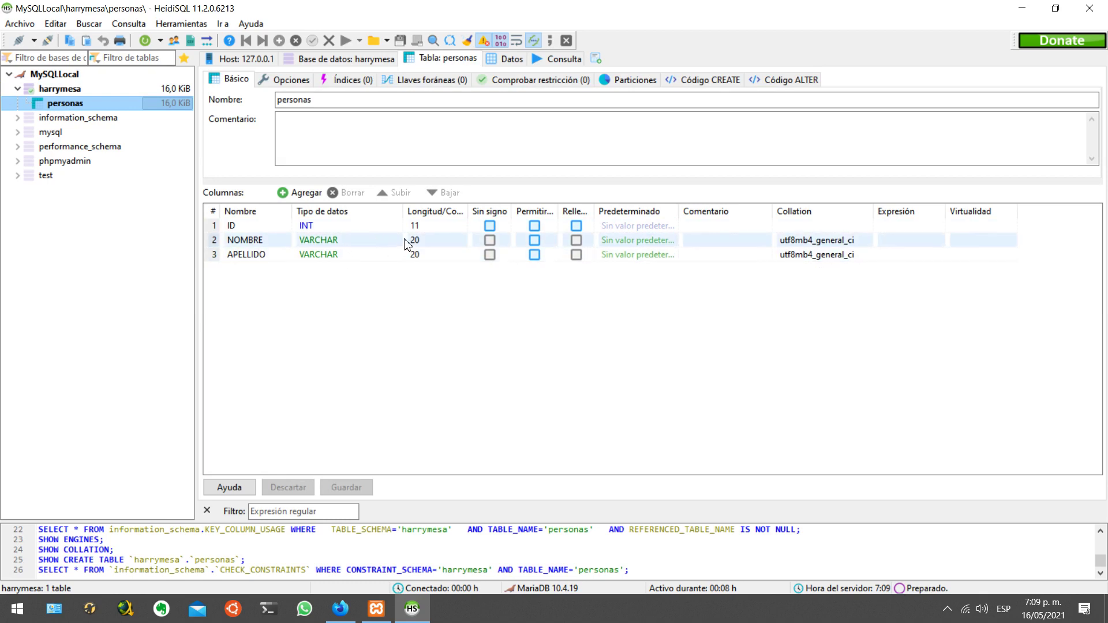
{"action": "left_click", "coordinate": [510, 60]}
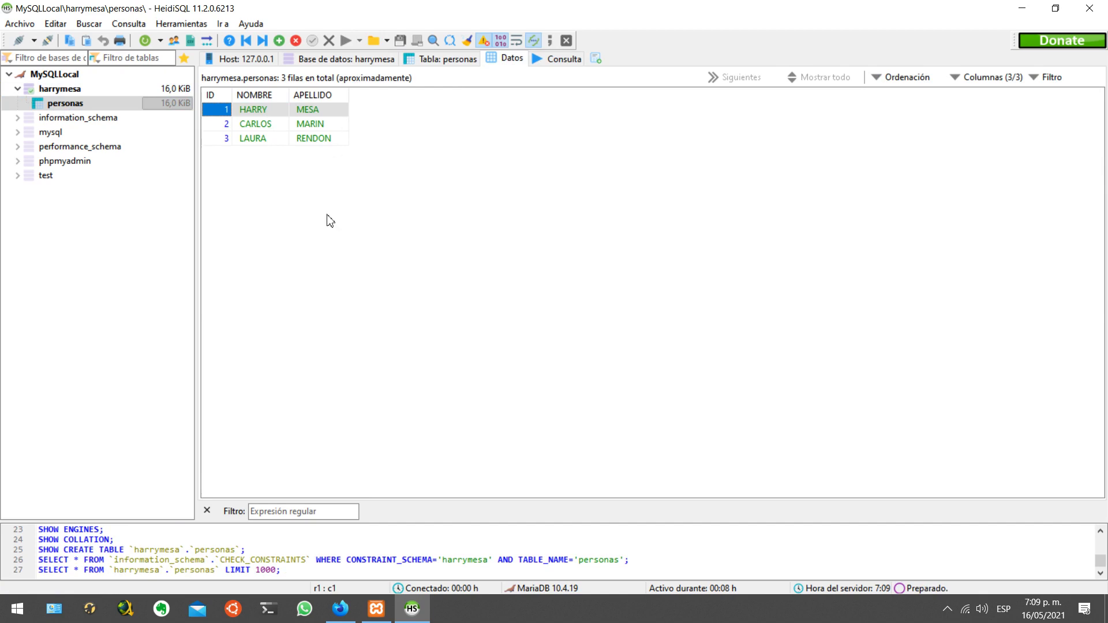
{"action": "left_click", "coordinate": [340, 606]}
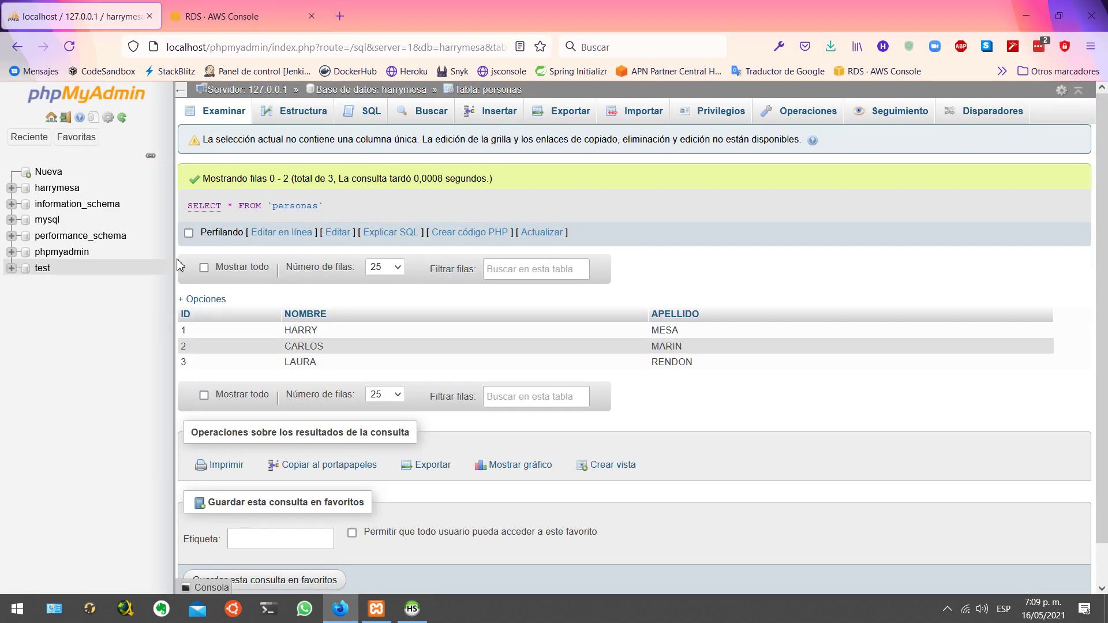
{"action": "left_click", "coordinate": [411, 608]}
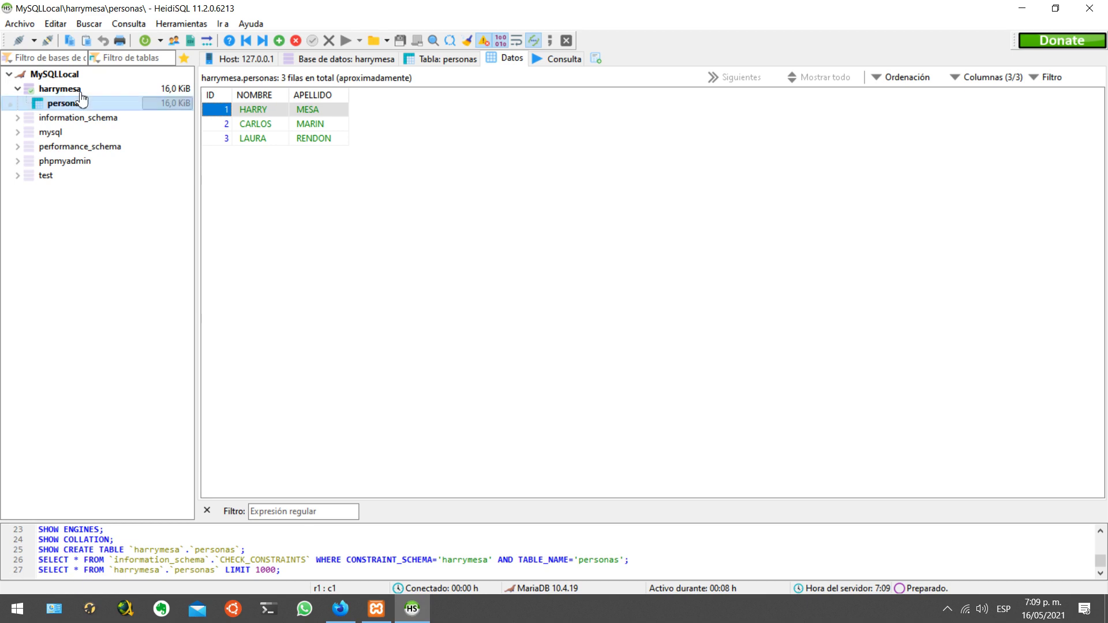
{"action": "left_click", "coordinate": [9, 74]}
{"action": "left_click", "coordinate": [19, 23]}
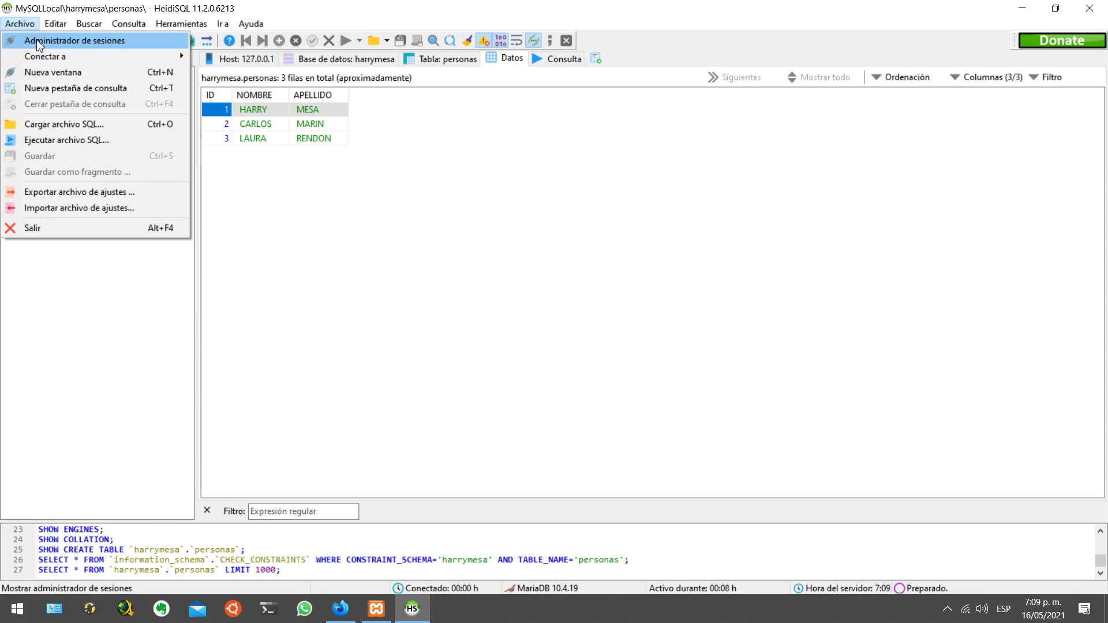
Add a second HeidiSQL session named MySQLAWS
{"action": "left_click", "coordinate": [36, 39]}
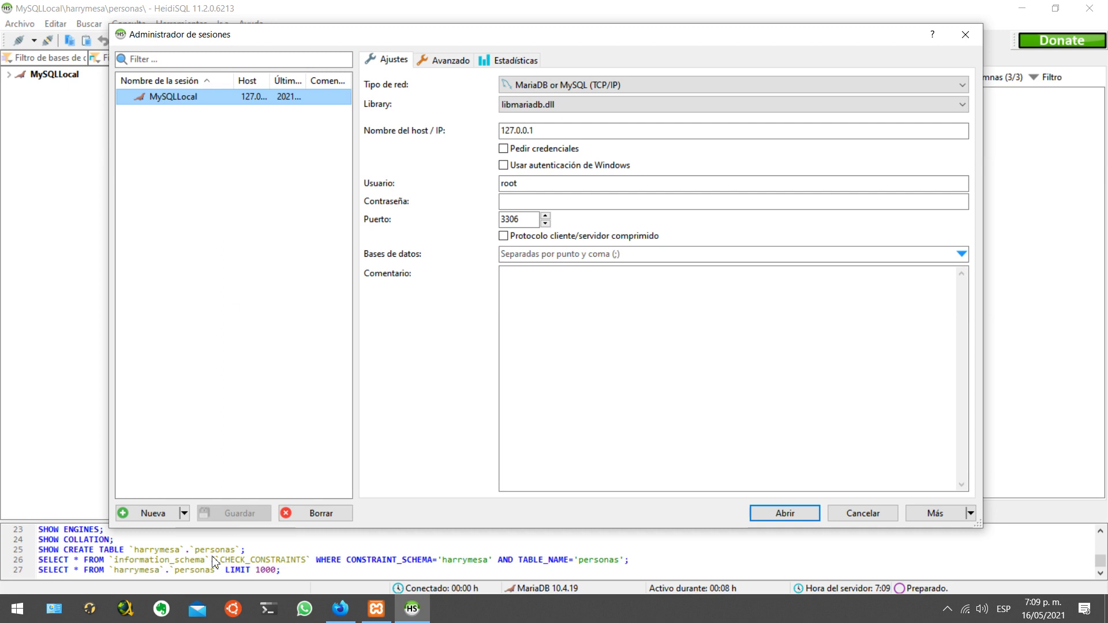
{"action": "left_click", "coordinate": [152, 513]}
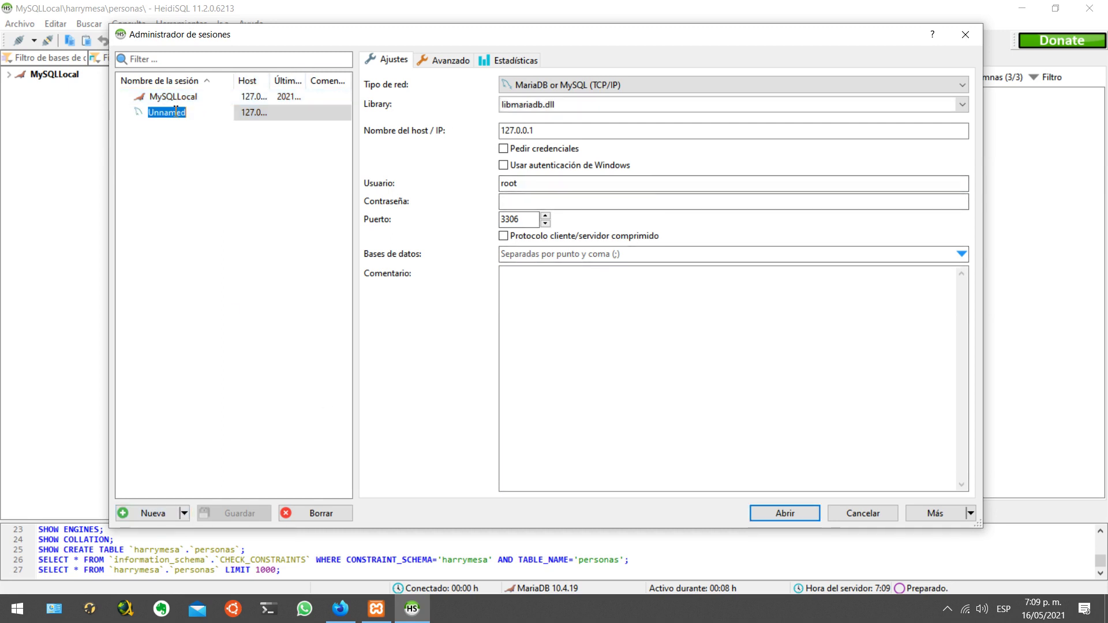
{"action": "type", "text": "MySQLAWS"}
{"action": "left_click", "coordinate": [211, 198]}
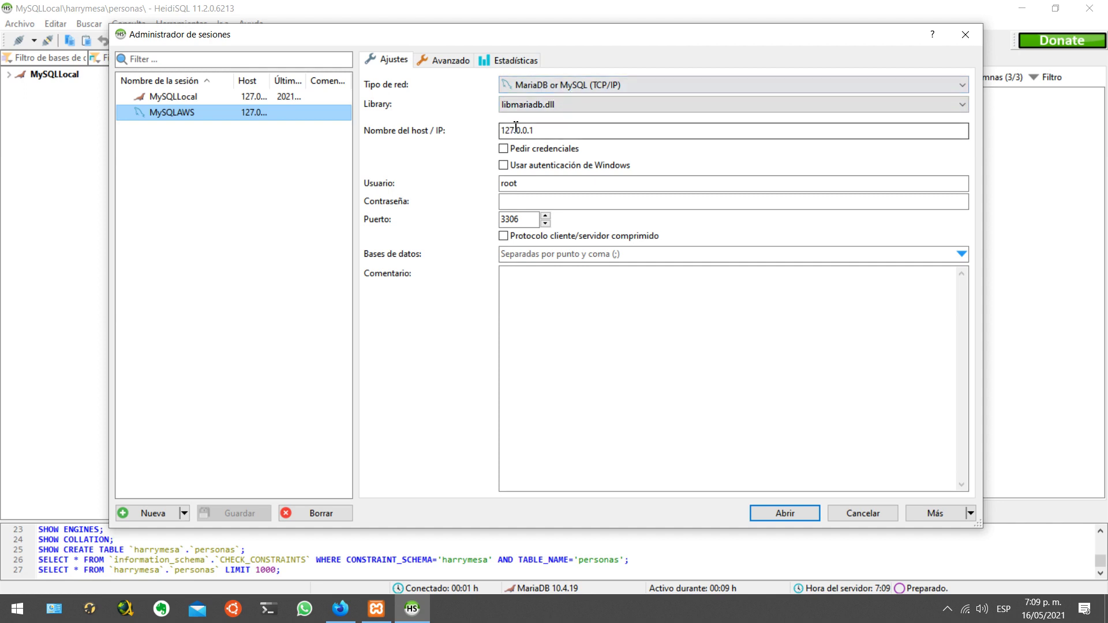
Select the session's host field and bring up the Amazon RDS databases list
{"action": "left_click", "coordinate": [538, 130]}
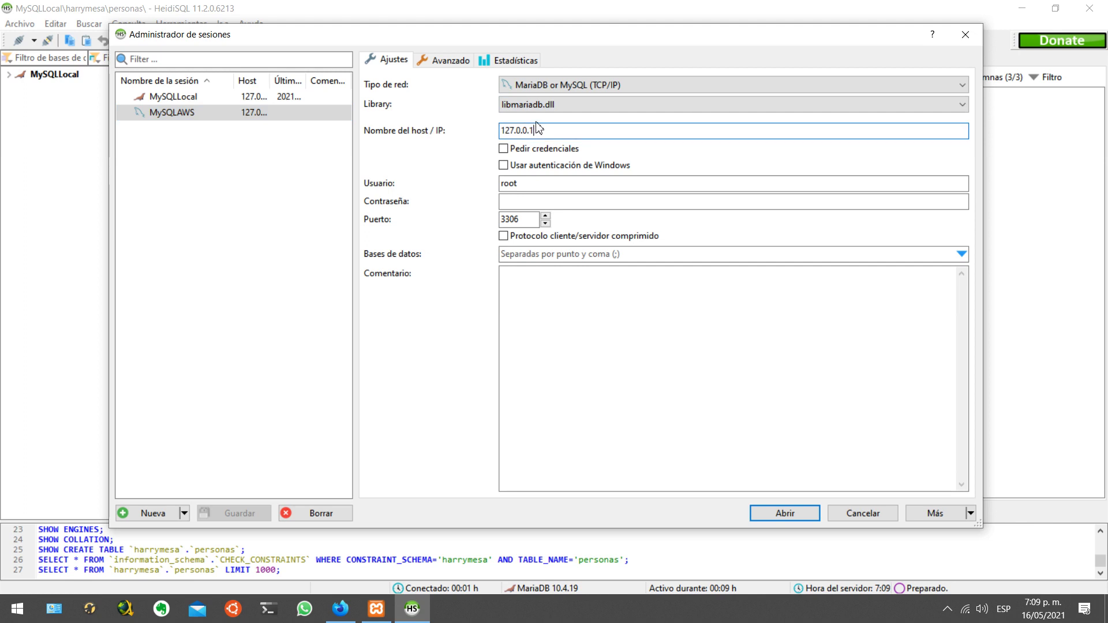
{"action": "key", "text": "alt+Tab"}
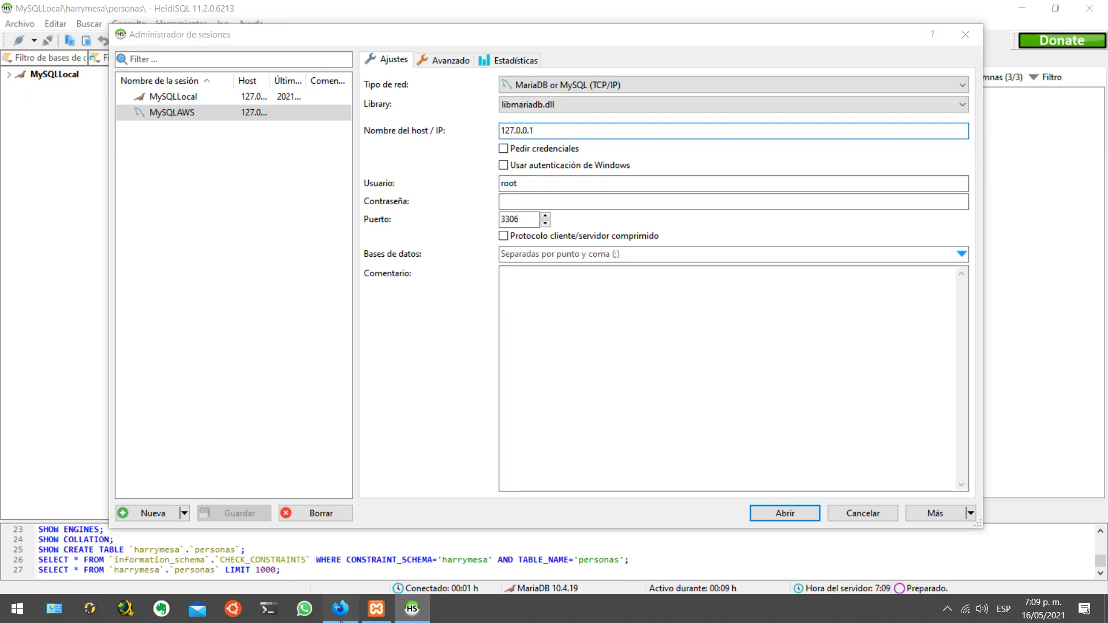
{"action": "left_click", "coordinate": [237, 17]}
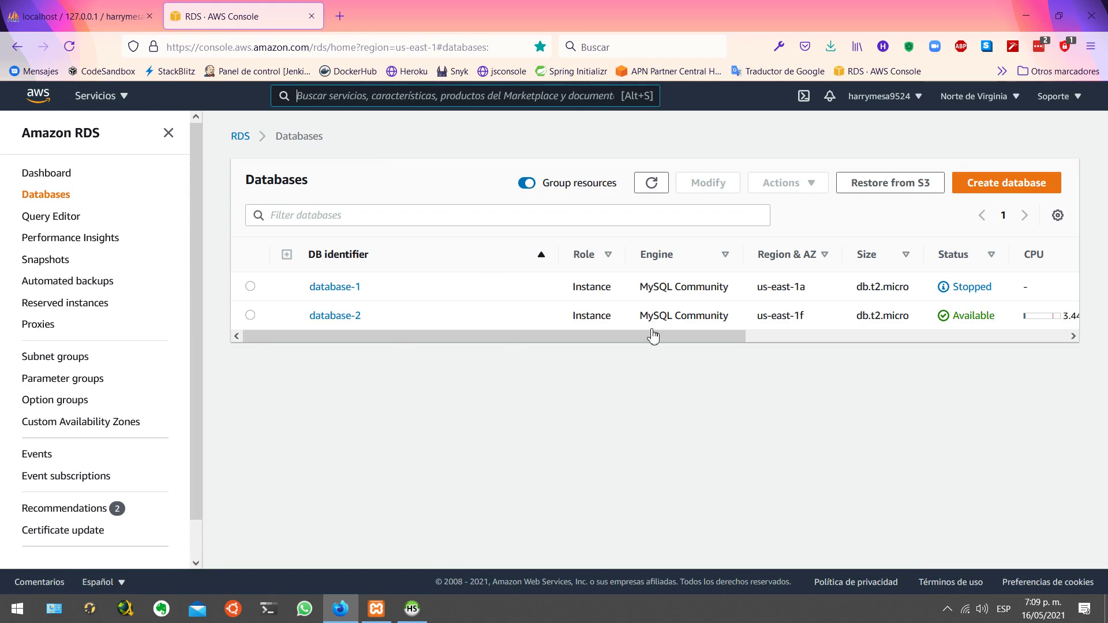
Copy database-2's RDS endpoint and paste it over 127.0.0.1 as the MySQLAWS host
{"action": "left_click", "coordinate": [351, 318]}
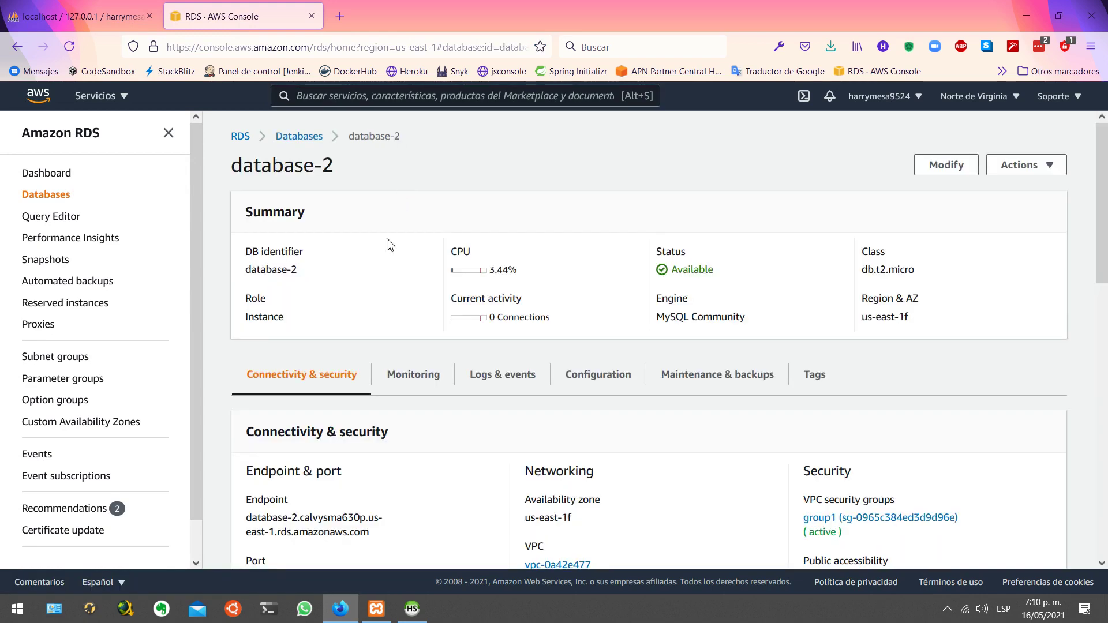
{"action": "scroll", "coordinate": [334, 489], "scroll_direction": "down", "scroll_amount": 3}
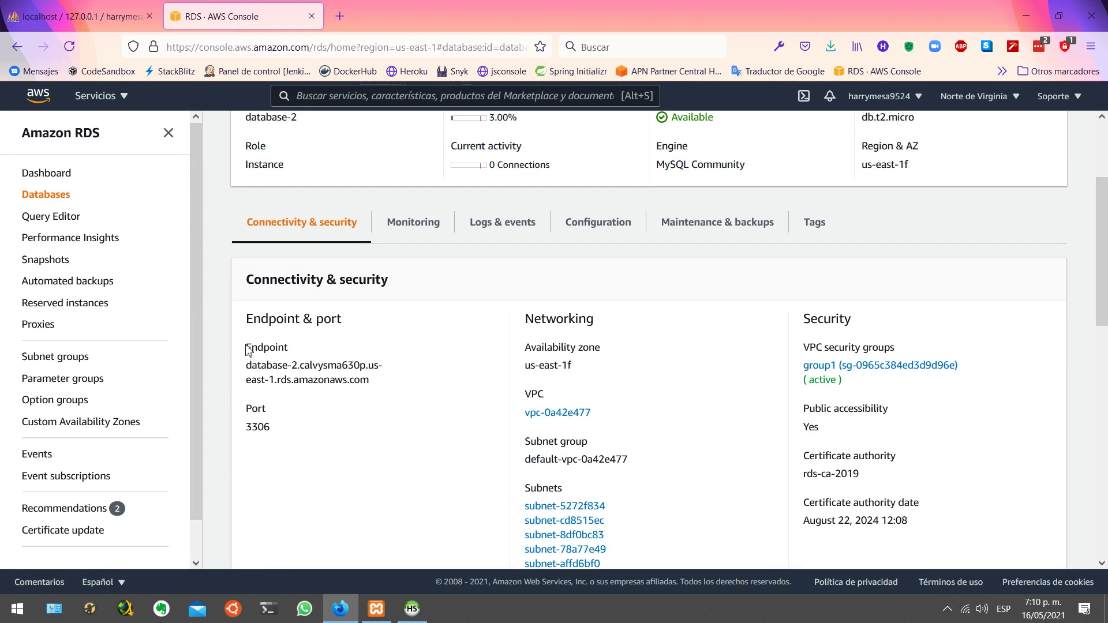
{"action": "left_click_drag", "start_coordinate": [246, 365], "coordinate": [376, 379]}
{"action": "key", "text": "ctrl+c"}
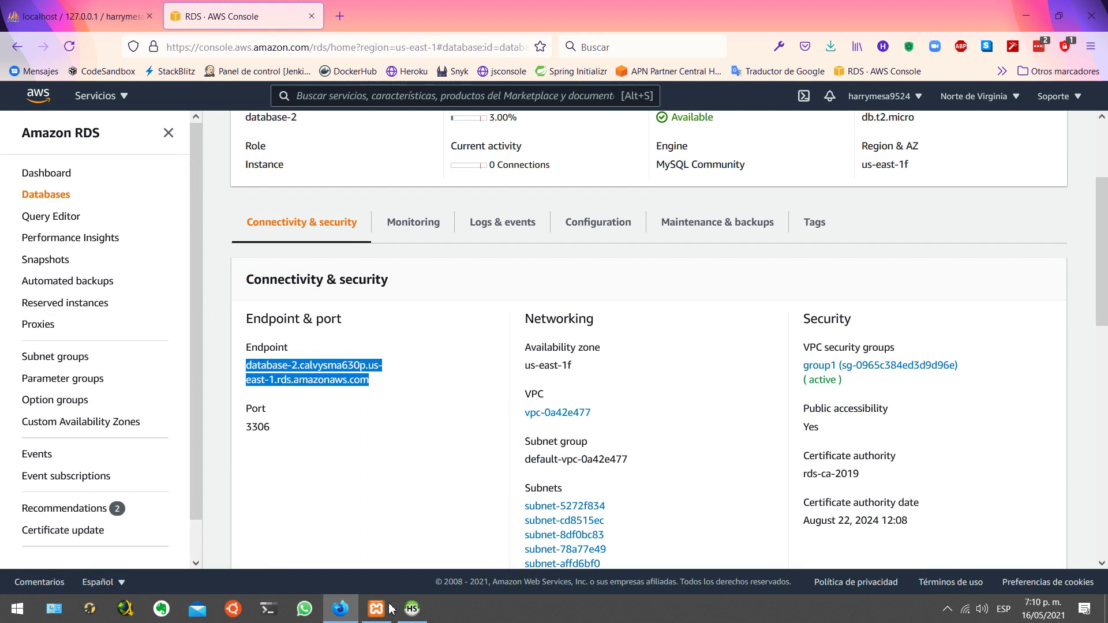
{"action": "left_click", "coordinate": [412, 609]}
{"action": "left_click_drag", "start_coordinate": [548, 129], "coordinate": [495, 134]}
{"action": "key", "text": "ctrl+v"}
Replace user root with admin, enter the account password, and connect MySQLAWS
{"action": "left_click", "coordinate": [502, 186]}
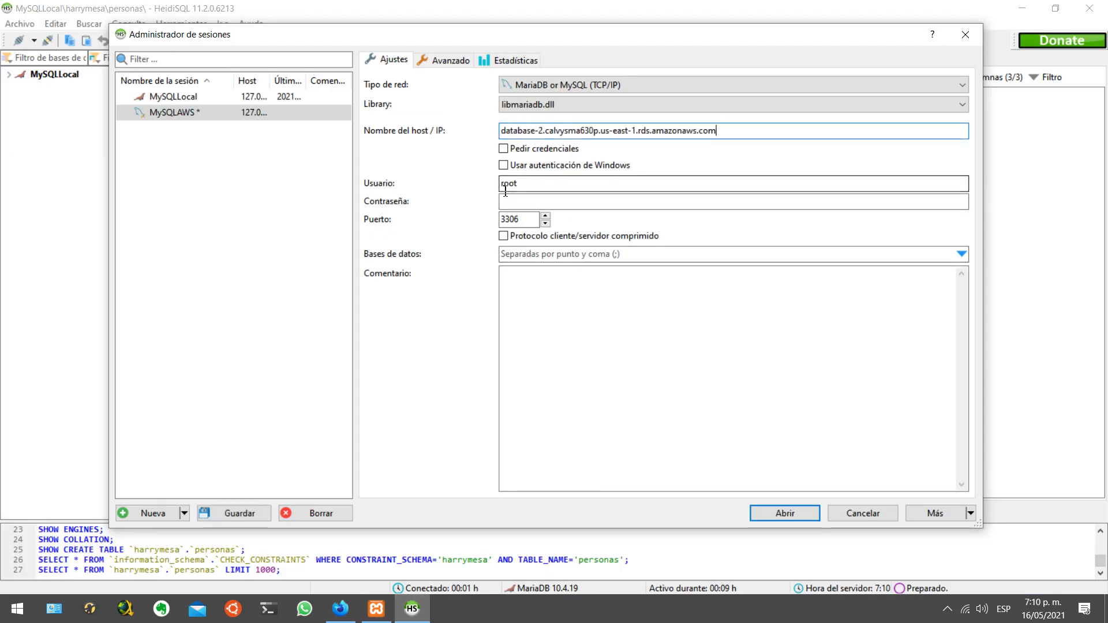
{"action": "left_click_drag", "start_coordinate": [518, 186], "coordinate": [482, 187]}
{"action": "key", "text": "BackSpace"}
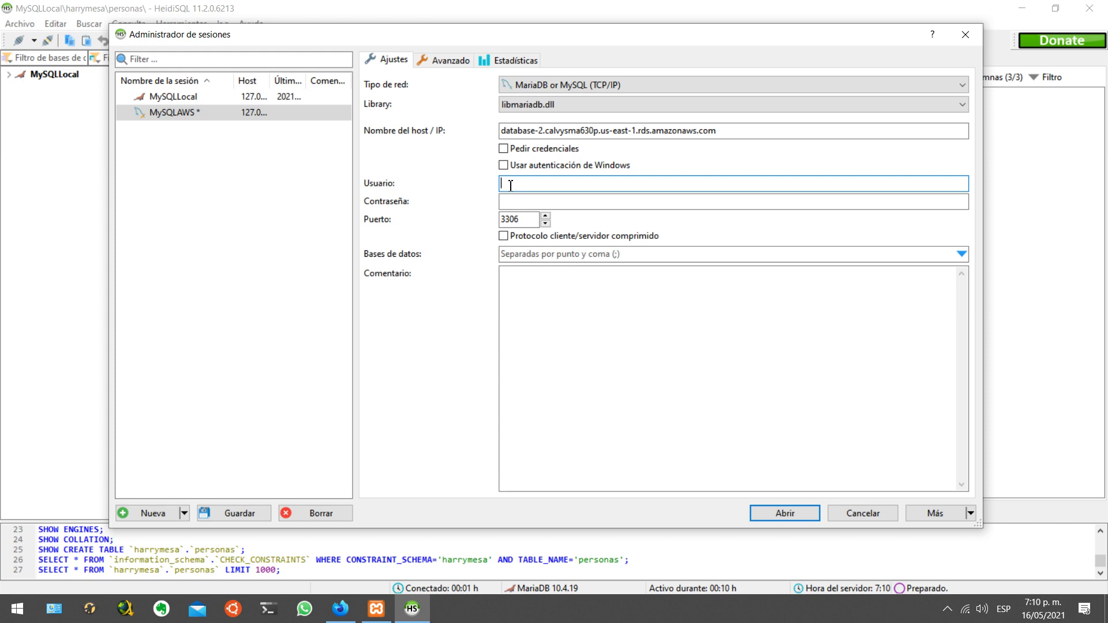
{"action": "type", "text": "admin"}
{"action": "left_click", "coordinate": [526, 202]}
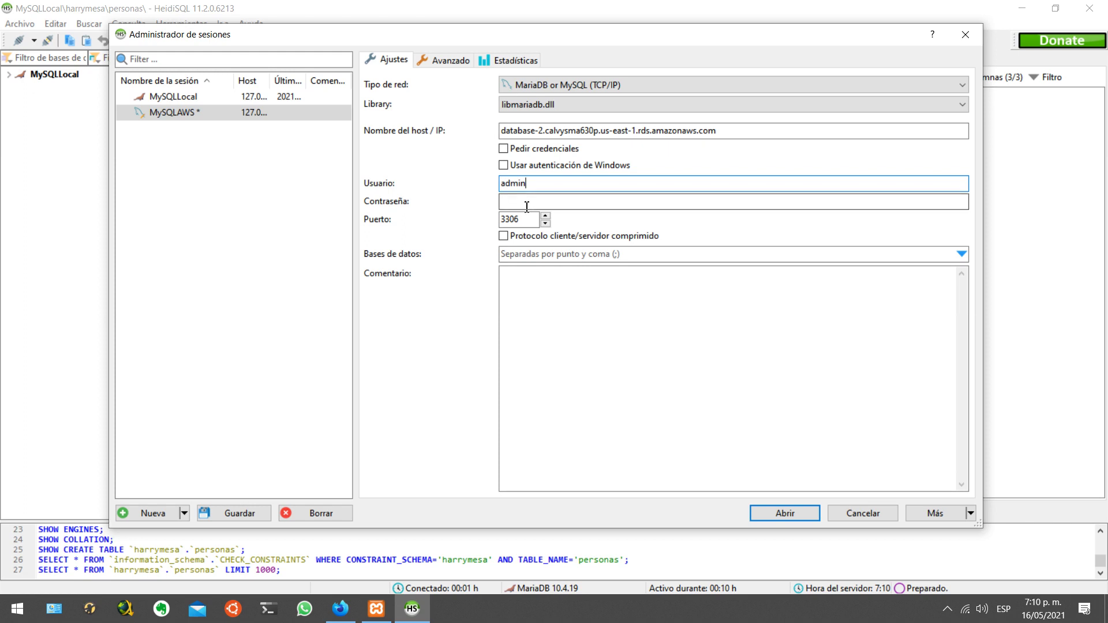
{"action": "type", "text": "••••••••"}
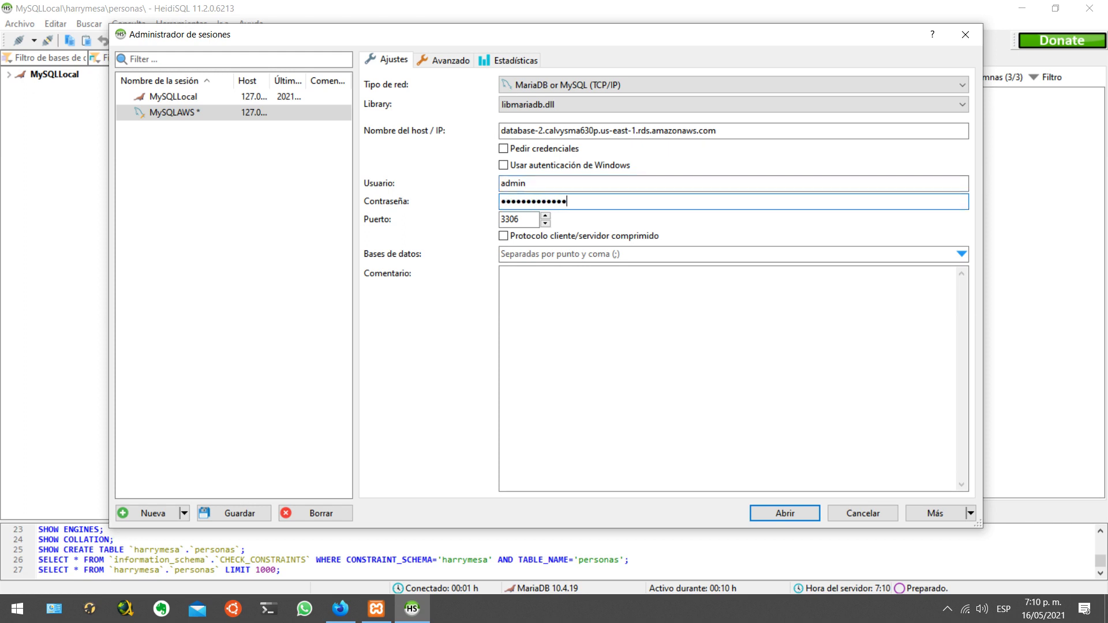
{"action": "left_click", "coordinate": [784, 513]}
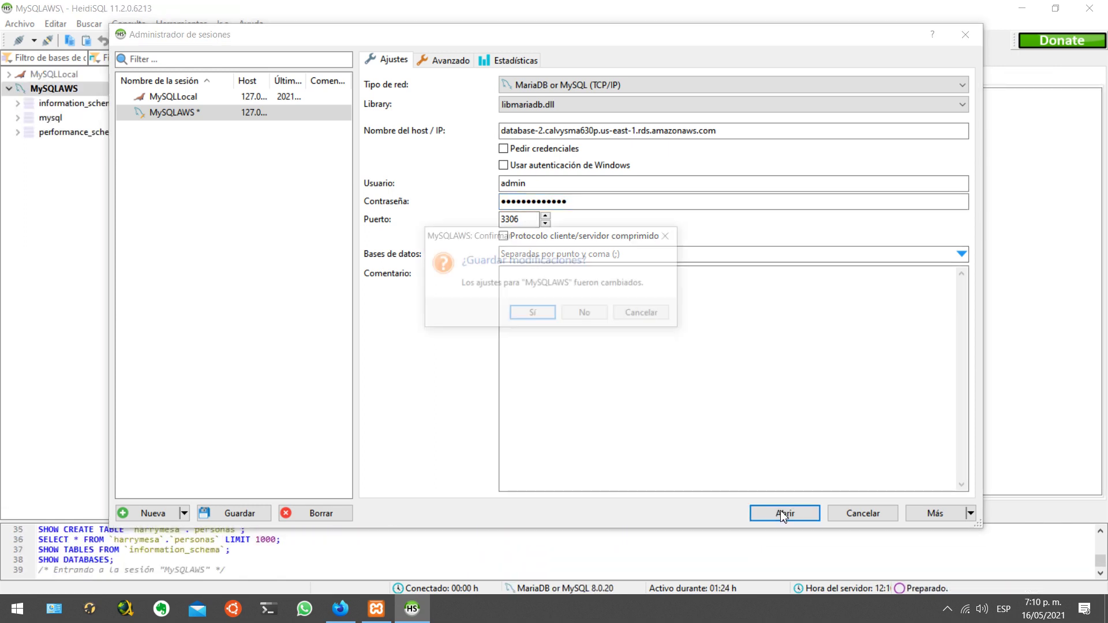
Save the MySQLAWS settings, collapse it, and make MySQLLocal the active session
{"action": "left_click", "coordinate": [528, 317]}
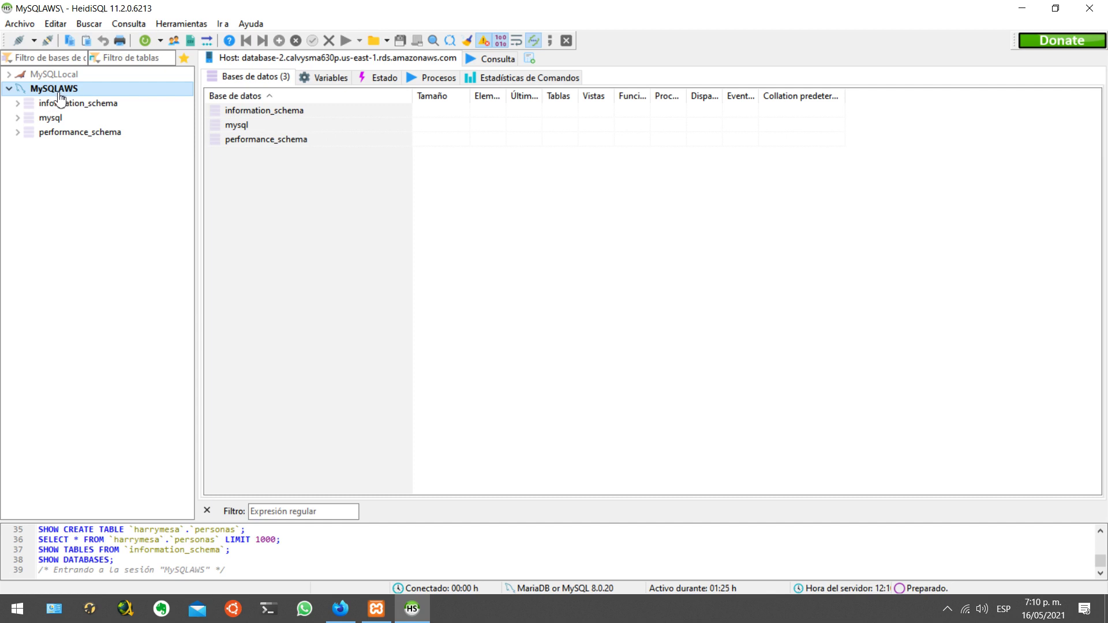
{"action": "left_click", "coordinate": [9, 90]}
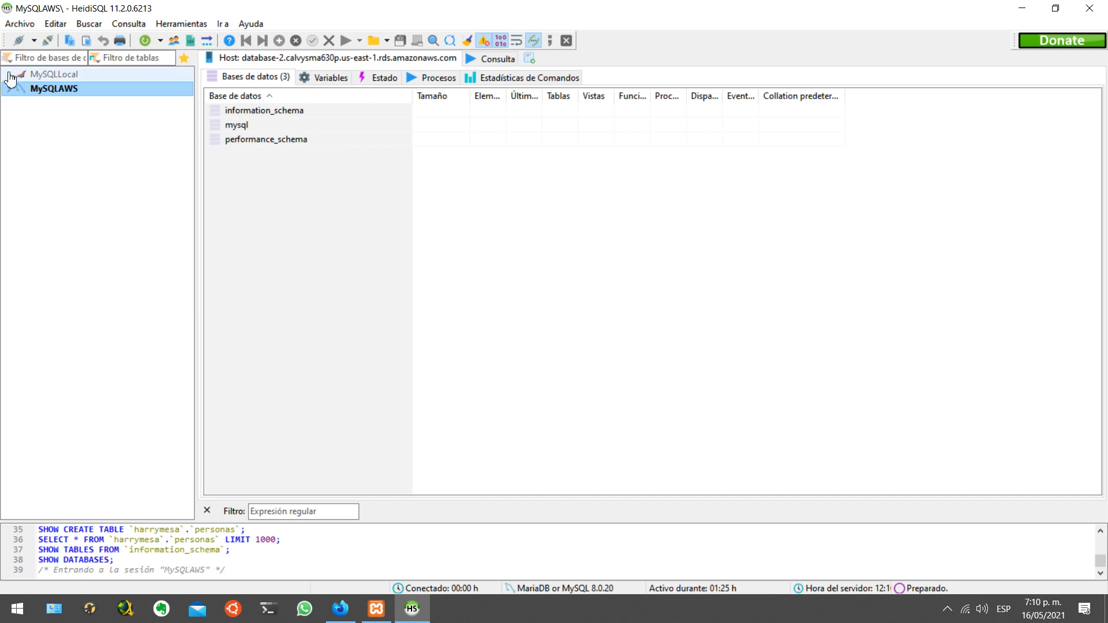
{"action": "left_click", "coordinate": [9, 74]}
{"action": "double_click", "coordinate": [32, 76]}
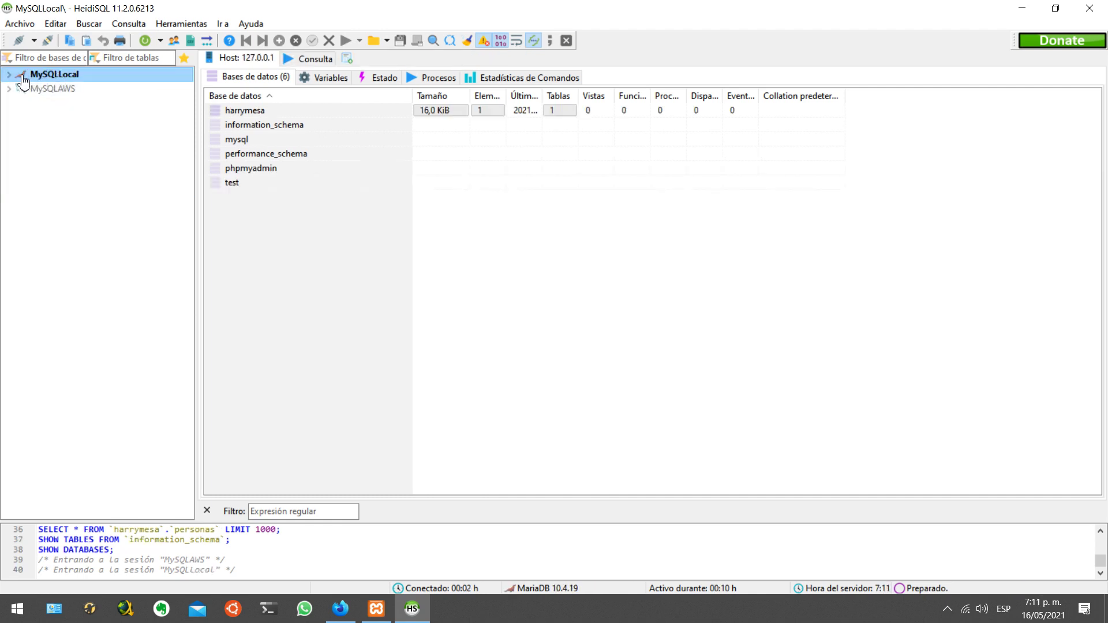
Start a SQL export from MySQLLocal and tick harrymesa's personas table
{"action": "left_click", "coordinate": [9, 74]}
{"action": "left_click", "coordinate": [17, 88]}
{"action": "right_click", "coordinate": [48, 75]}
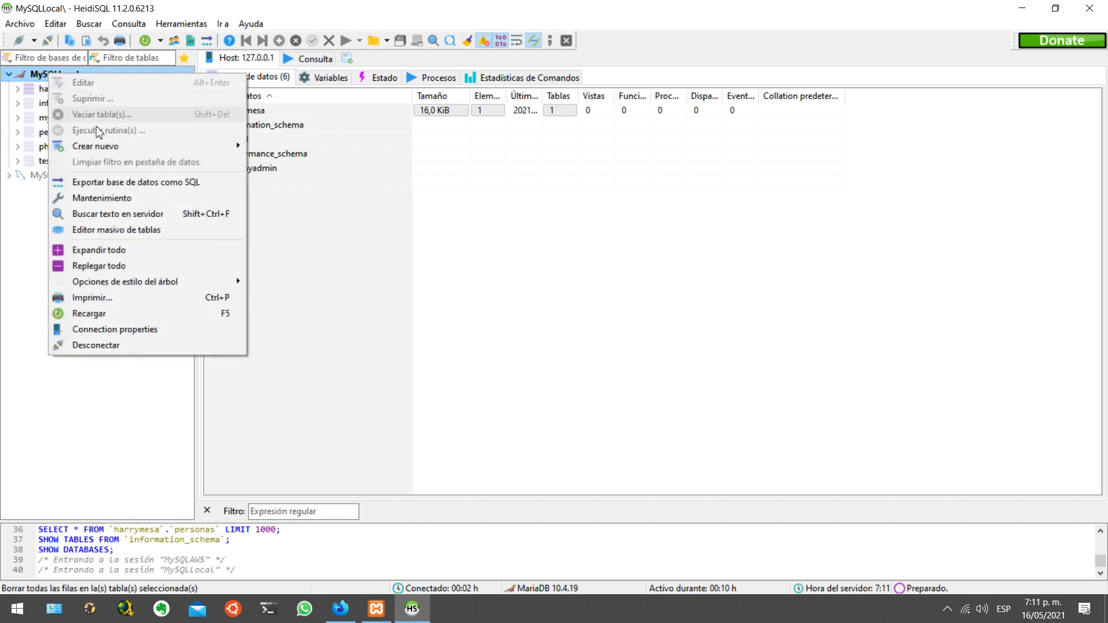
{"action": "left_click", "coordinate": [96, 182]}
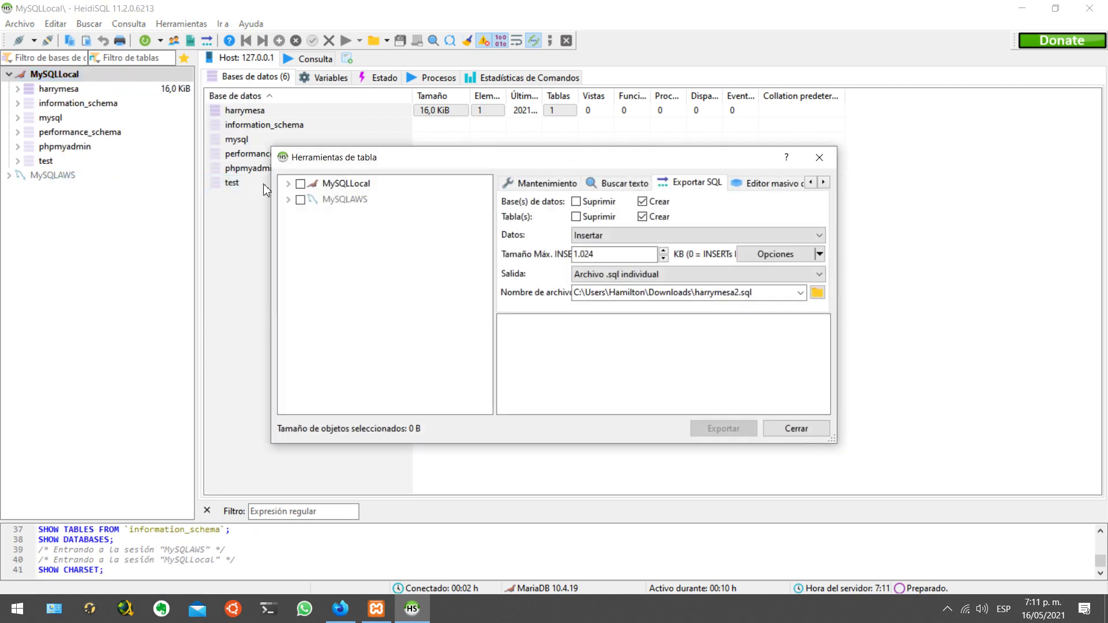
{"action": "left_click", "coordinate": [288, 184]}
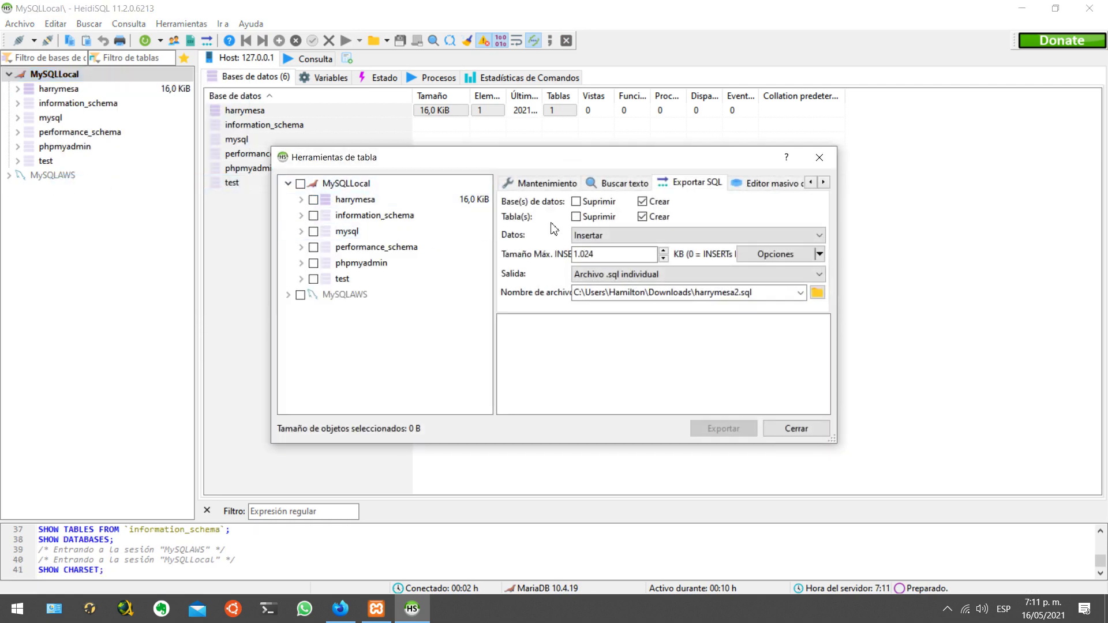
{"action": "left_click", "coordinate": [288, 295]}
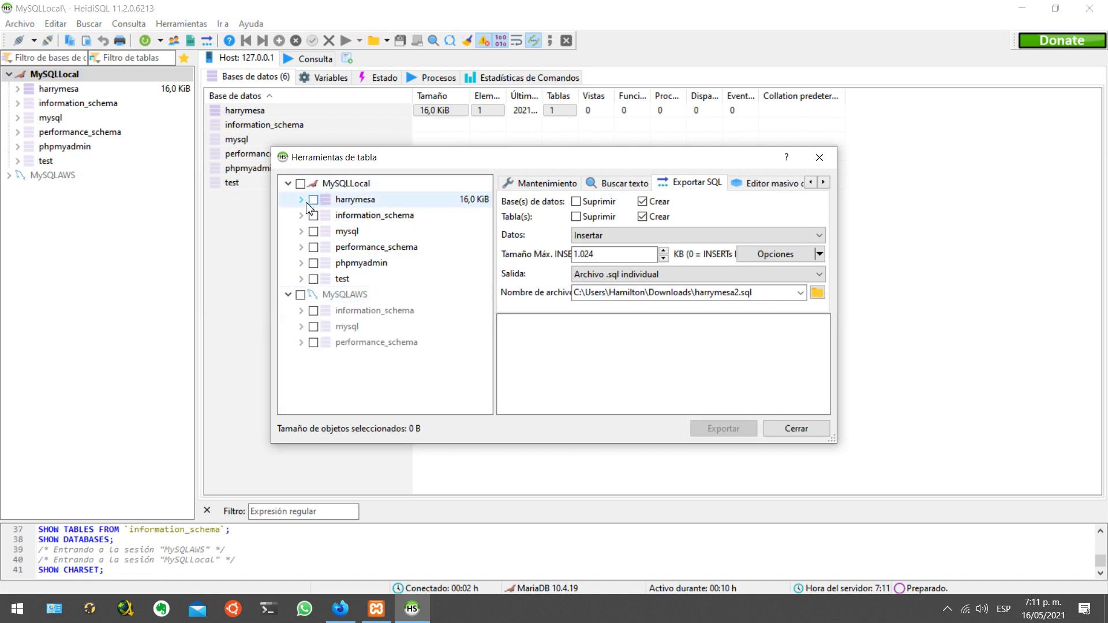
{"action": "left_click", "coordinate": [301, 201]}
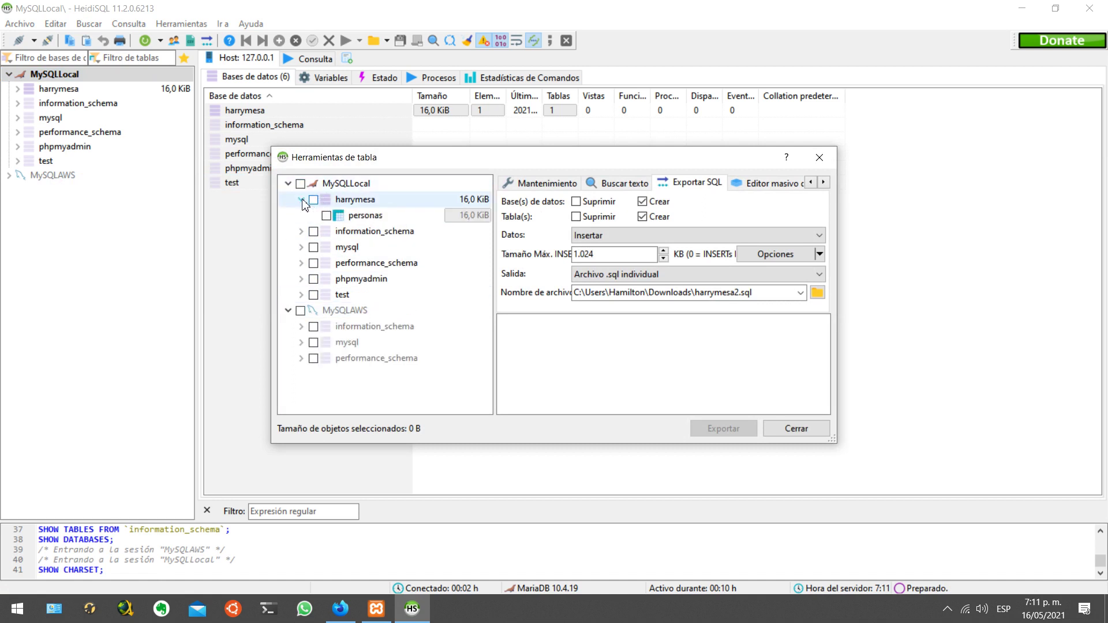
{"action": "left_click", "coordinate": [326, 216]}
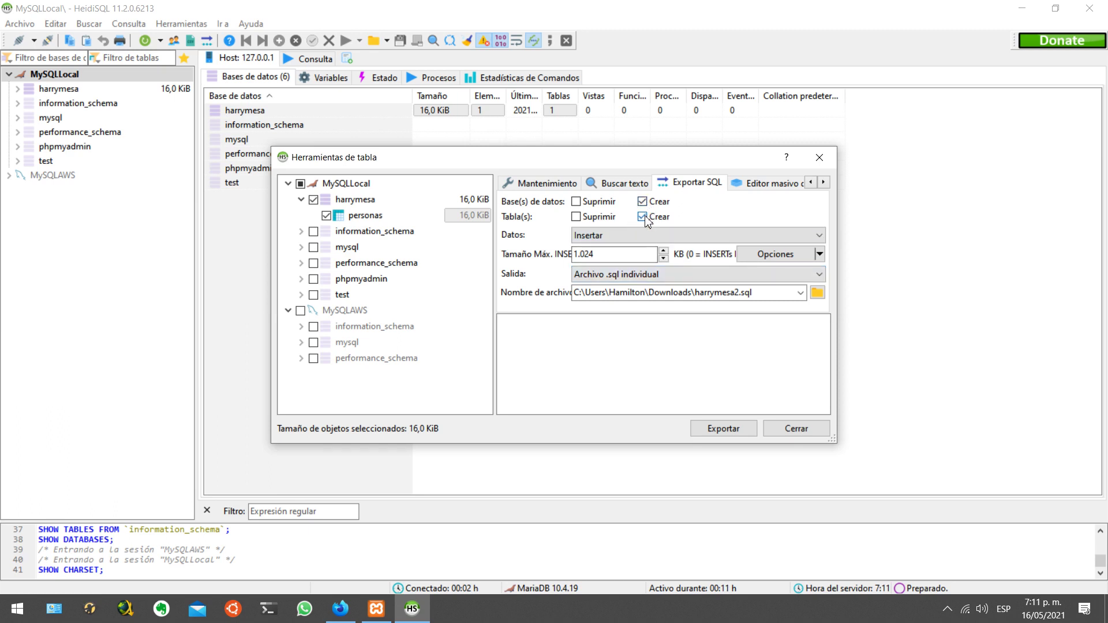
Keep Insertar data and single .sql file output, then choose the save location
{"action": "left_click", "coordinate": [585, 240]}
{"action": "left_click", "coordinate": [587, 239]}
{"action": "left_click", "coordinate": [577, 236]}
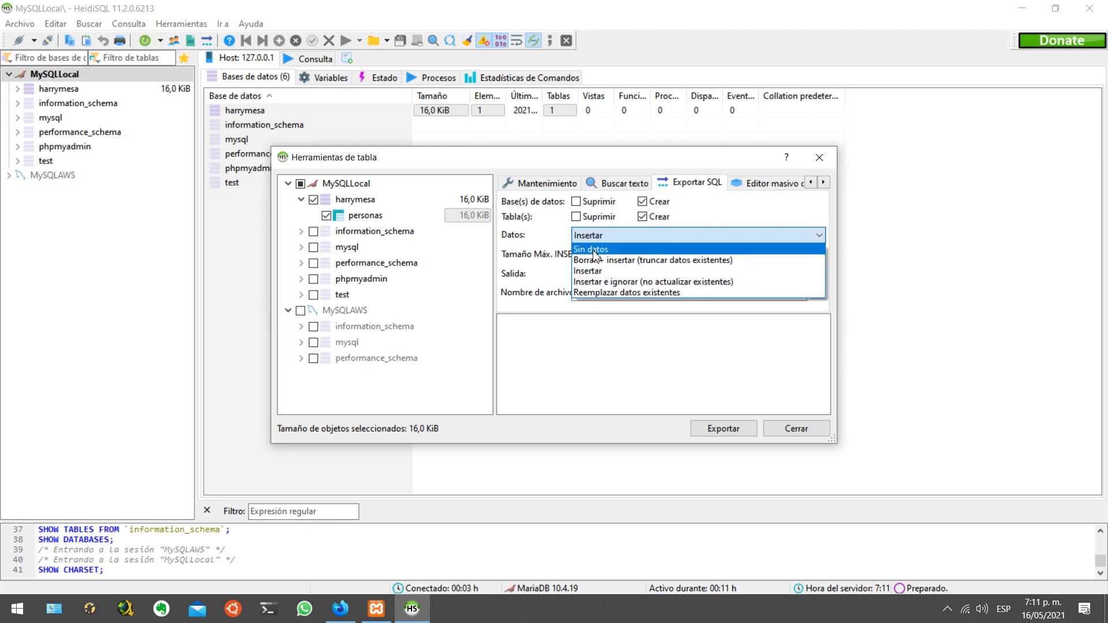
{"action": "left_click", "coordinate": [595, 275]}
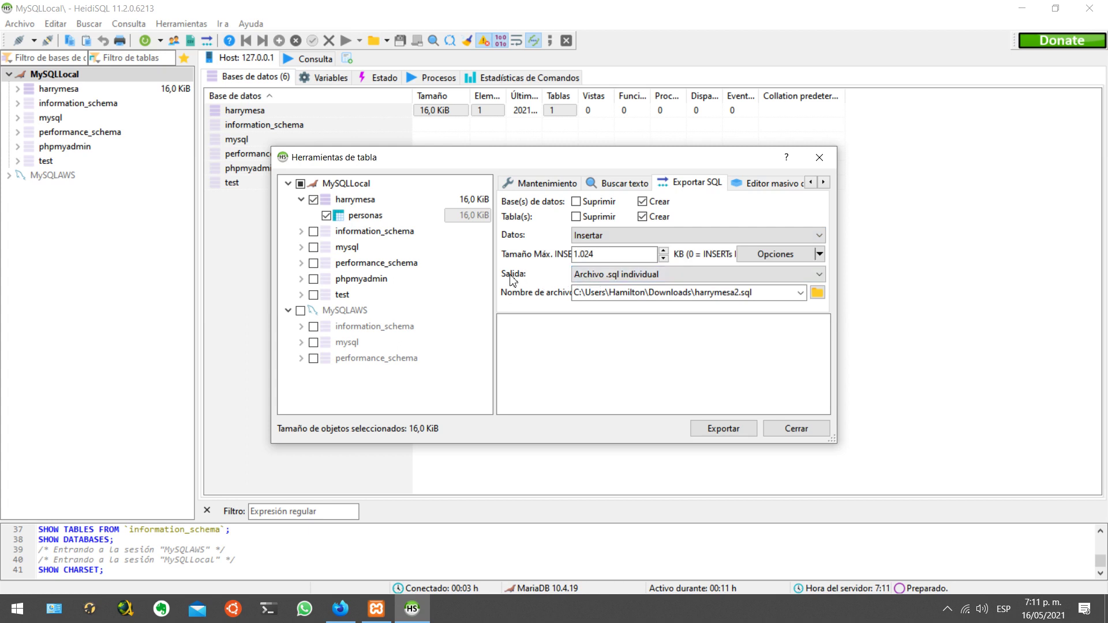
{"action": "left_click", "coordinate": [593, 275]}
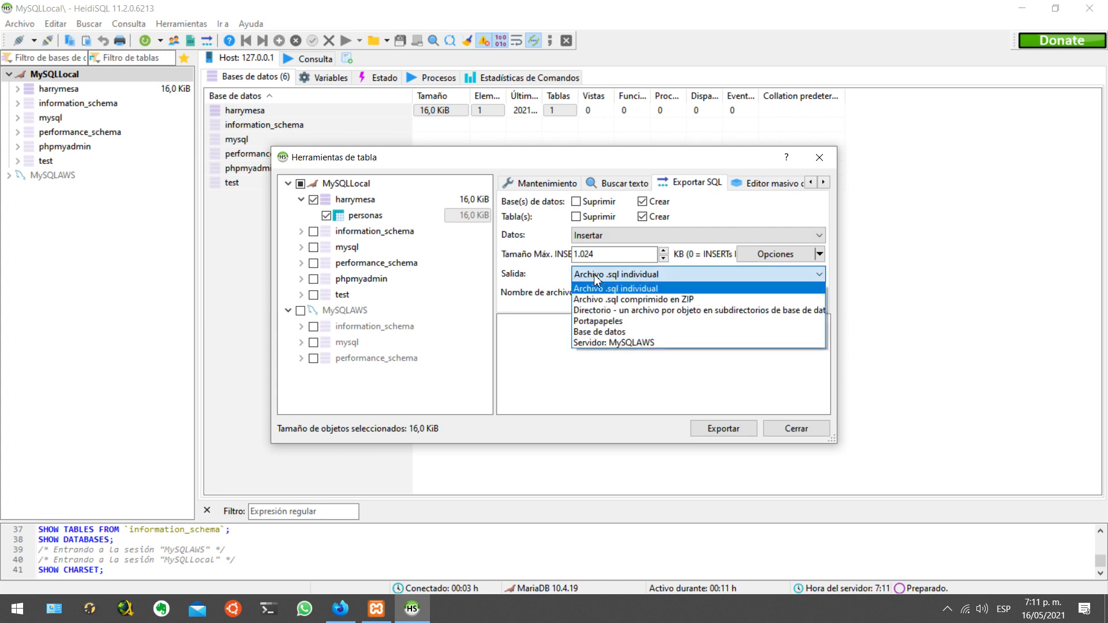
{"action": "left_click", "coordinate": [603, 291]}
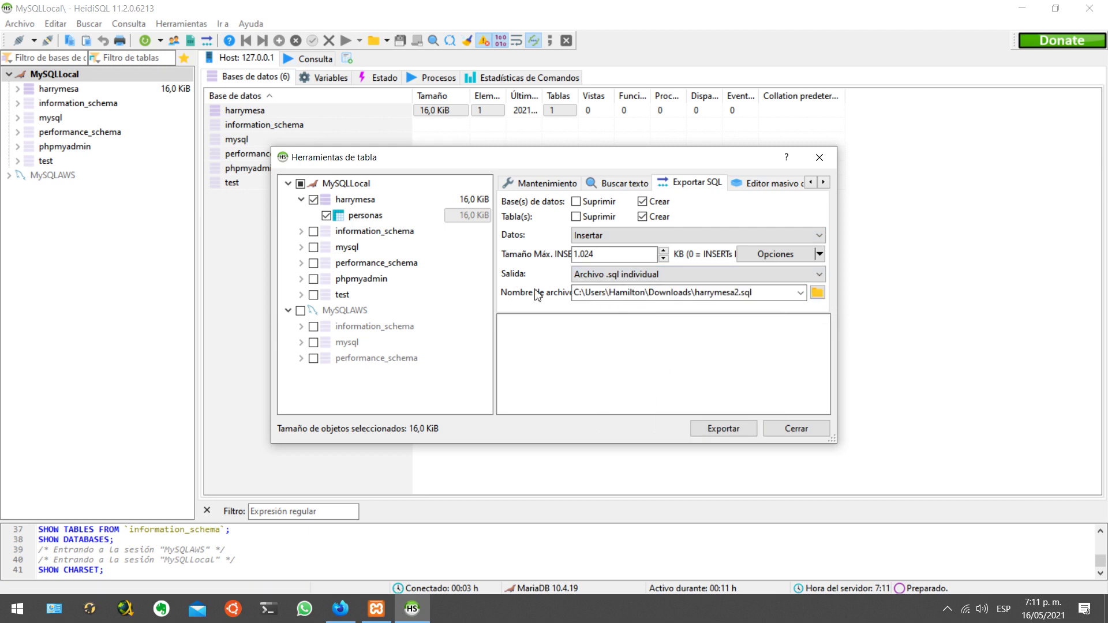
{"action": "left_click", "coordinate": [817, 291]}
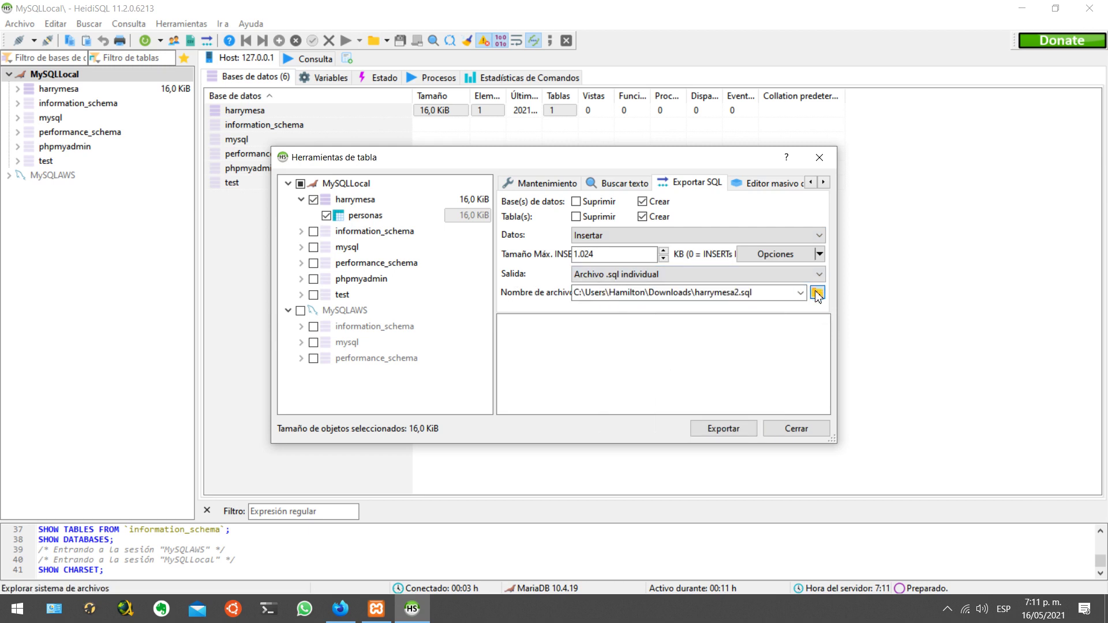
Set the export target to bdHarryMesaLocal in the Descargas folder
{"action": "left_click", "coordinate": [63, 139]}
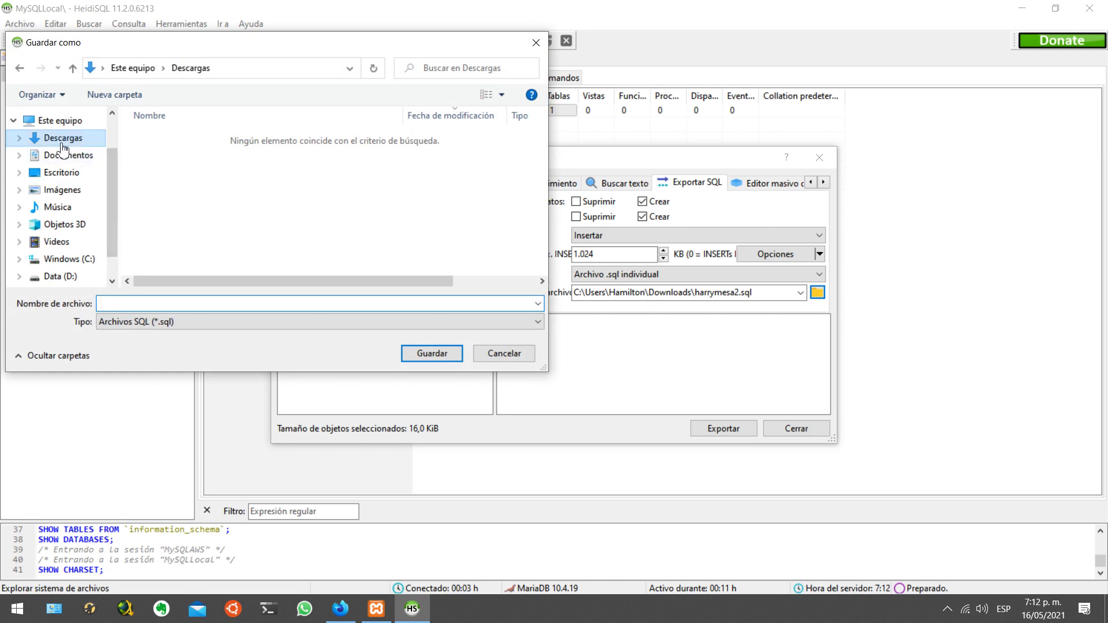
{"action": "left_click", "coordinate": [148, 306]}
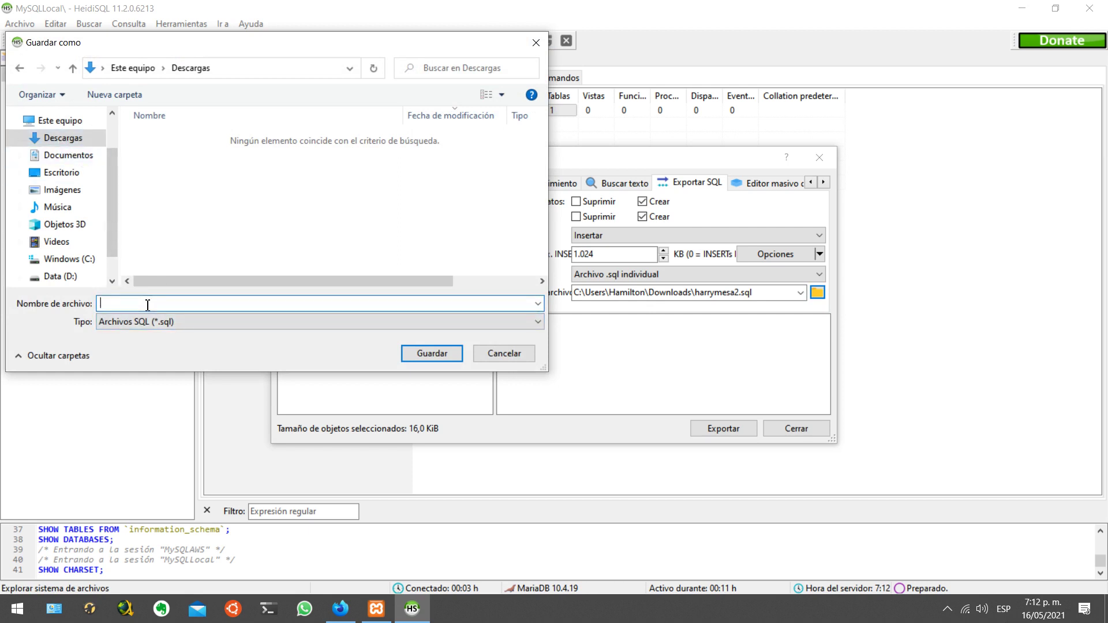
{"action": "type", "text": "bdHarryMesaLocal"}
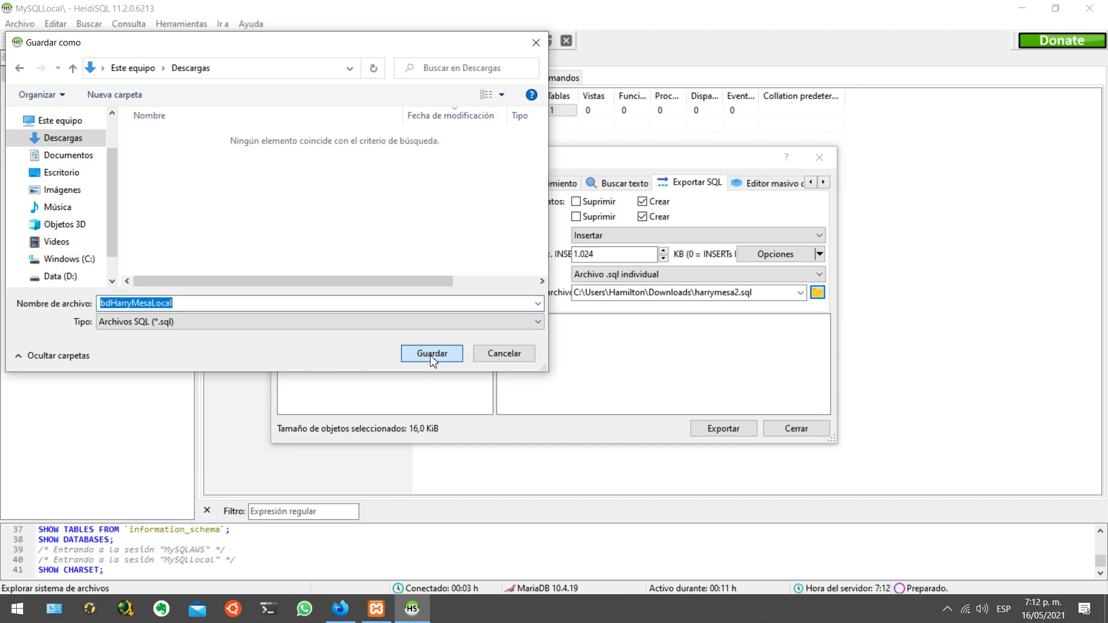
{"action": "left_click", "coordinate": [439, 354]}
Export the personas table, then open bdHarryMesaLocal.sql from Descargas in Notepad++
{"action": "left_click", "coordinate": [734, 431]}
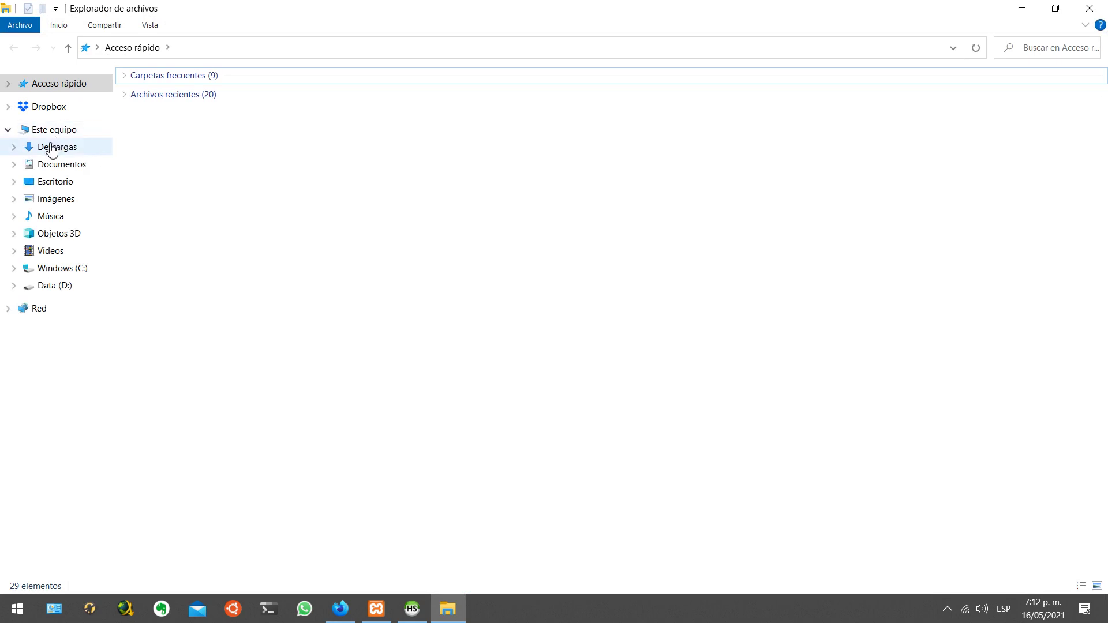
{"action": "left_click", "coordinate": [52, 148]}
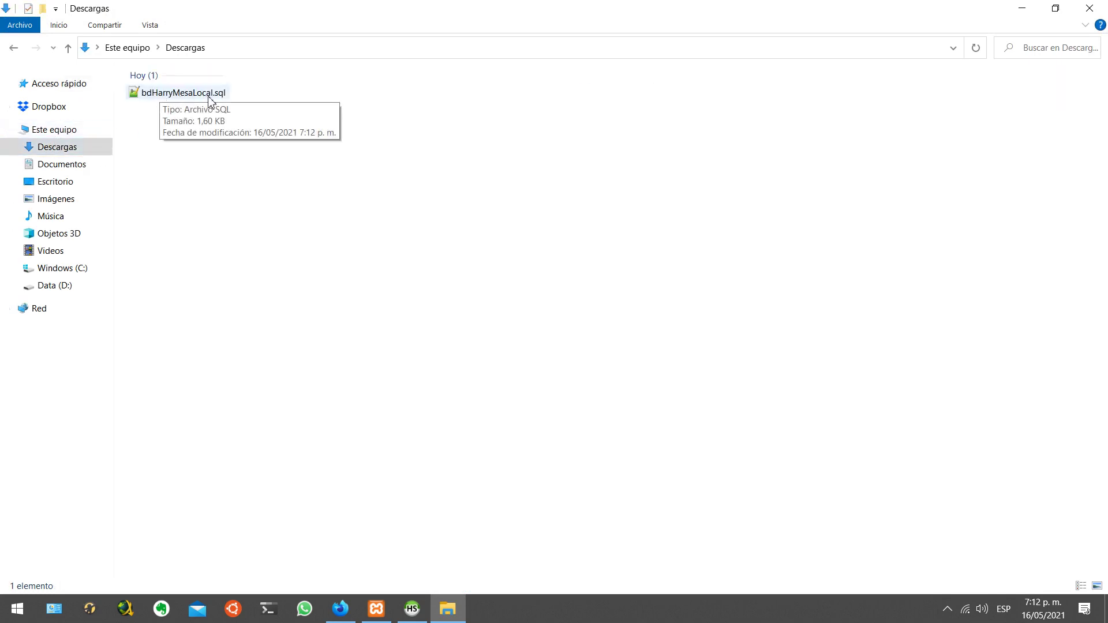
{"action": "double_click", "coordinate": [192, 98]}
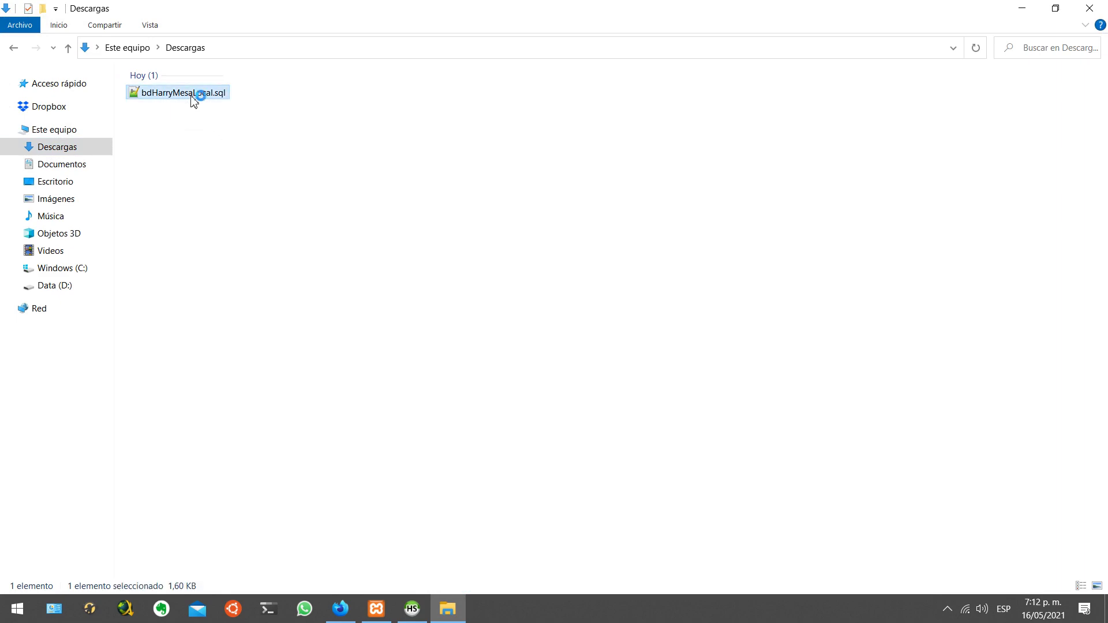
Check the dump's CREATE TABLE personas and INSERT lines, then close the file and Notepad++
{"action": "scroll", "coordinate": [457, 287], "scroll_direction": "down", "scroll_amount": 4}
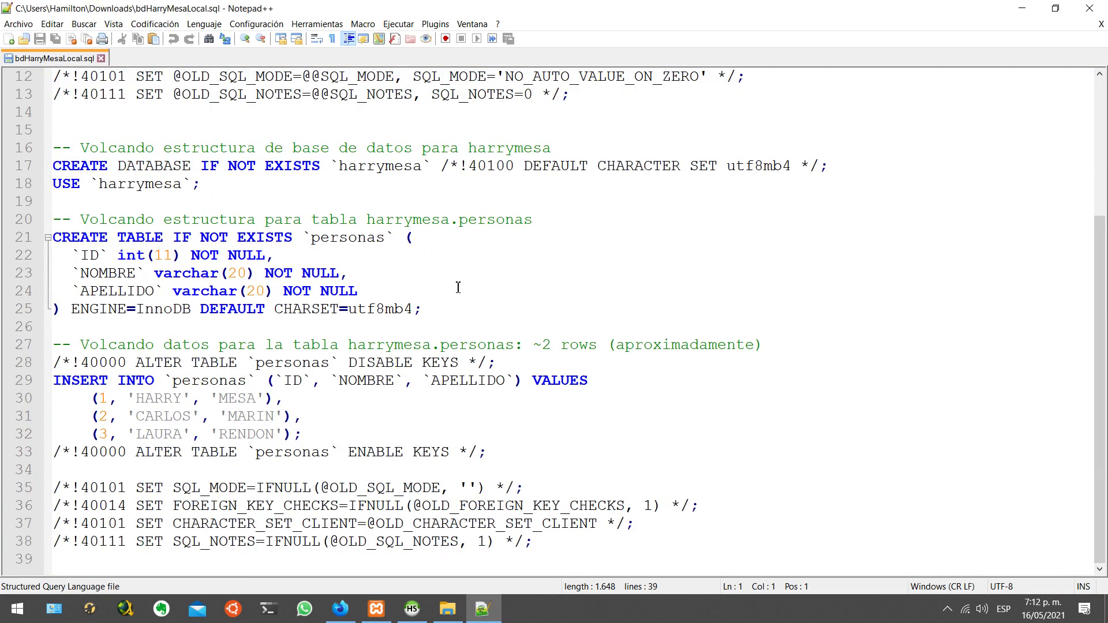
{"action": "scroll", "coordinate": [425, 377], "scroll_direction": "up", "scroll_amount": 4}
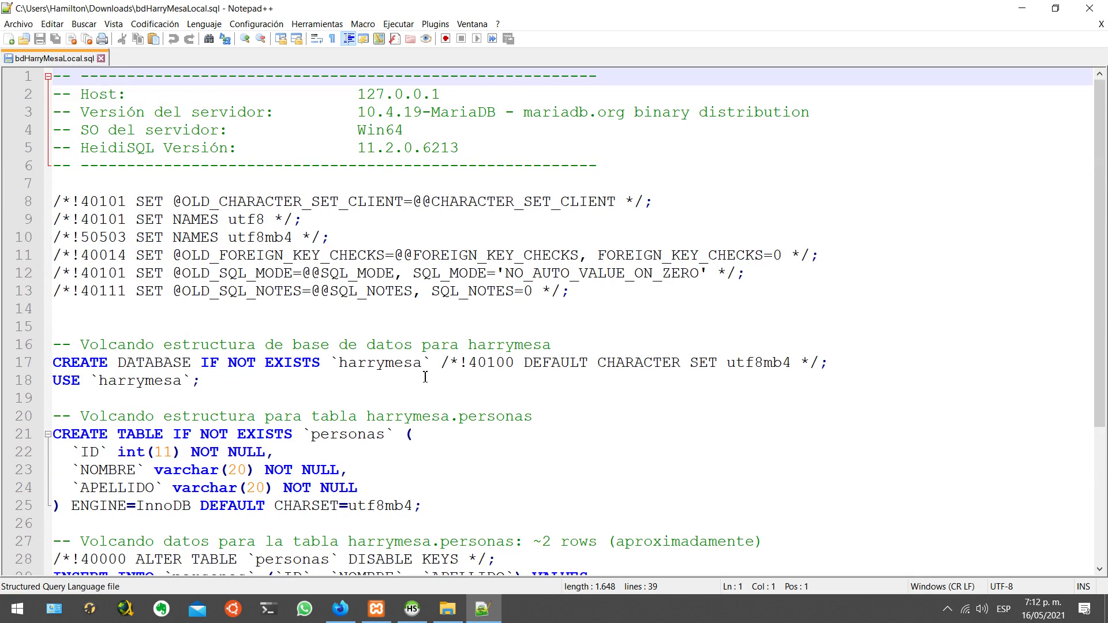
{"action": "scroll", "coordinate": [425, 376], "scroll_direction": "down", "scroll_amount": 3}
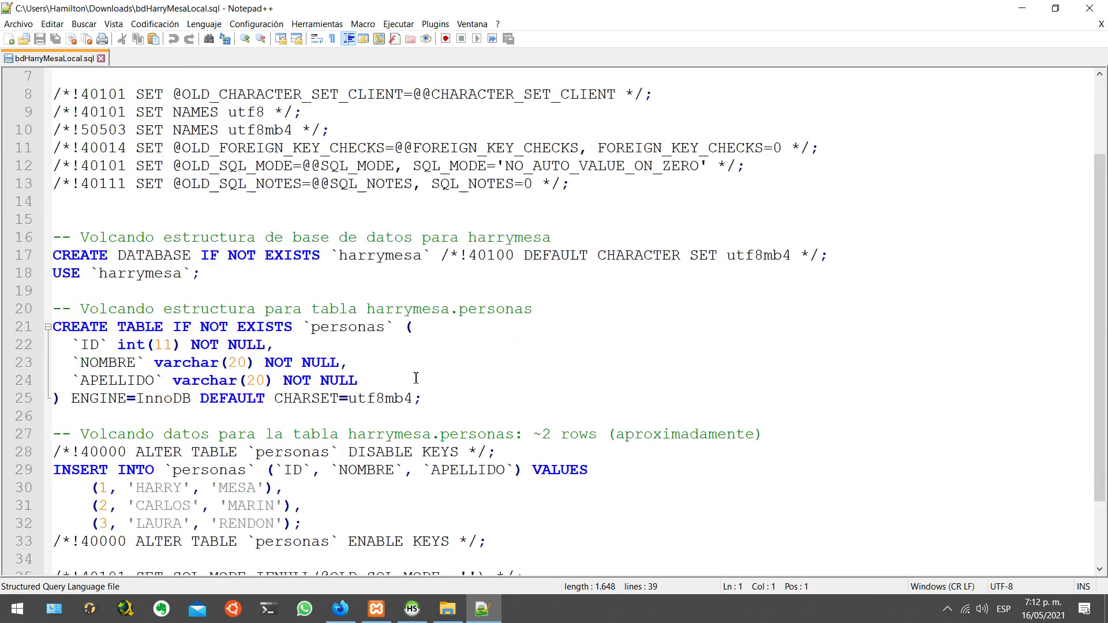
{"action": "double_click", "coordinate": [138, 273]}
{"action": "scroll", "coordinate": [273, 483], "scroll_direction": "down", "scroll_amount": 1}
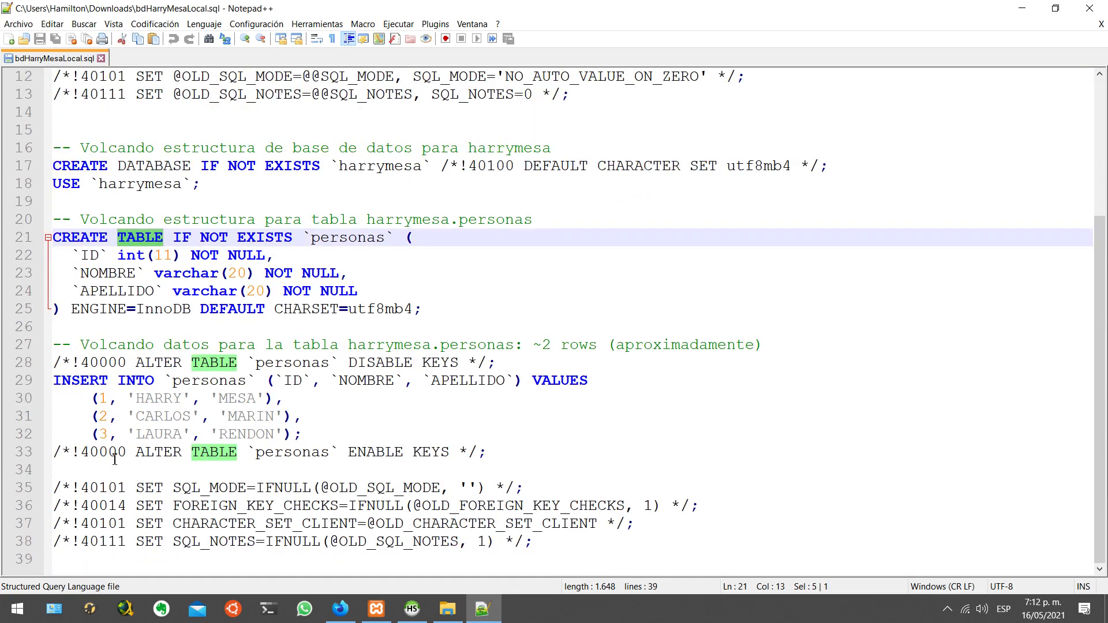
{"action": "left_click_drag", "start_coordinate": [53, 381], "coordinate": [303, 434]}
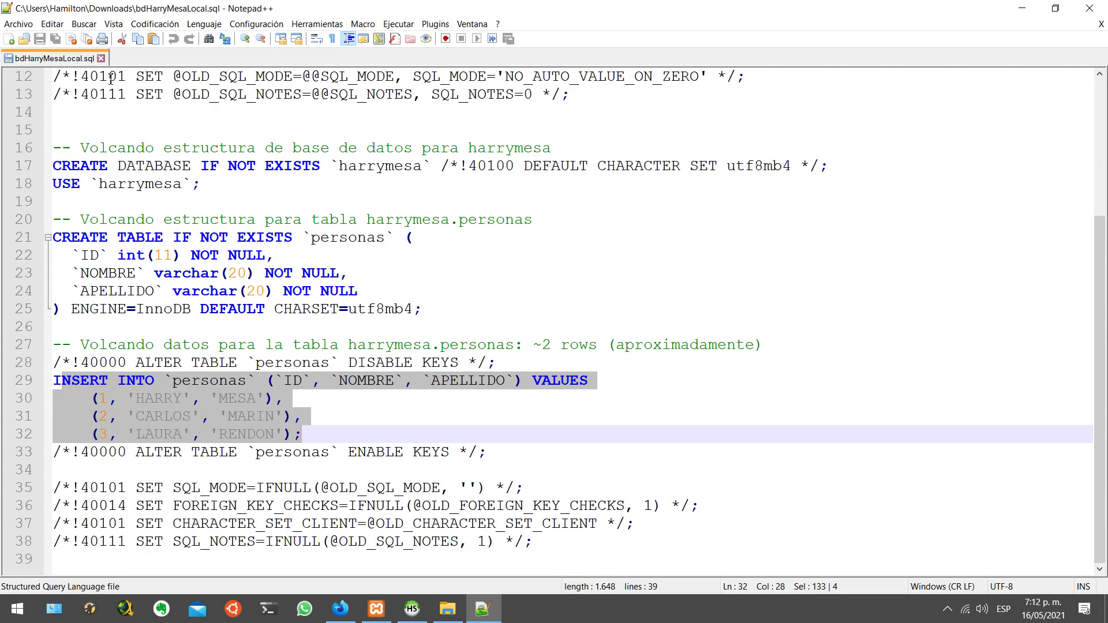
{"action": "left_click", "coordinate": [101, 59]}
{"action": "left_click", "coordinate": [1088, 11]}
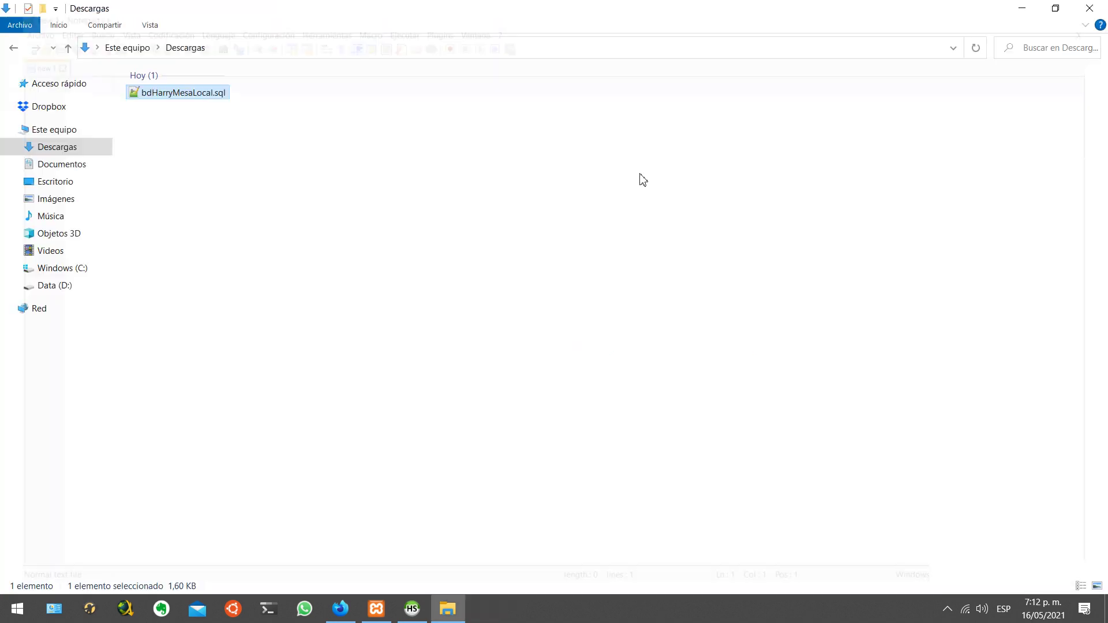
Minimize Explorer, close Herramientas de tabla, collapse MySQLLocal and connect to MySQLAWS
{"action": "left_click", "coordinate": [1026, 10]}
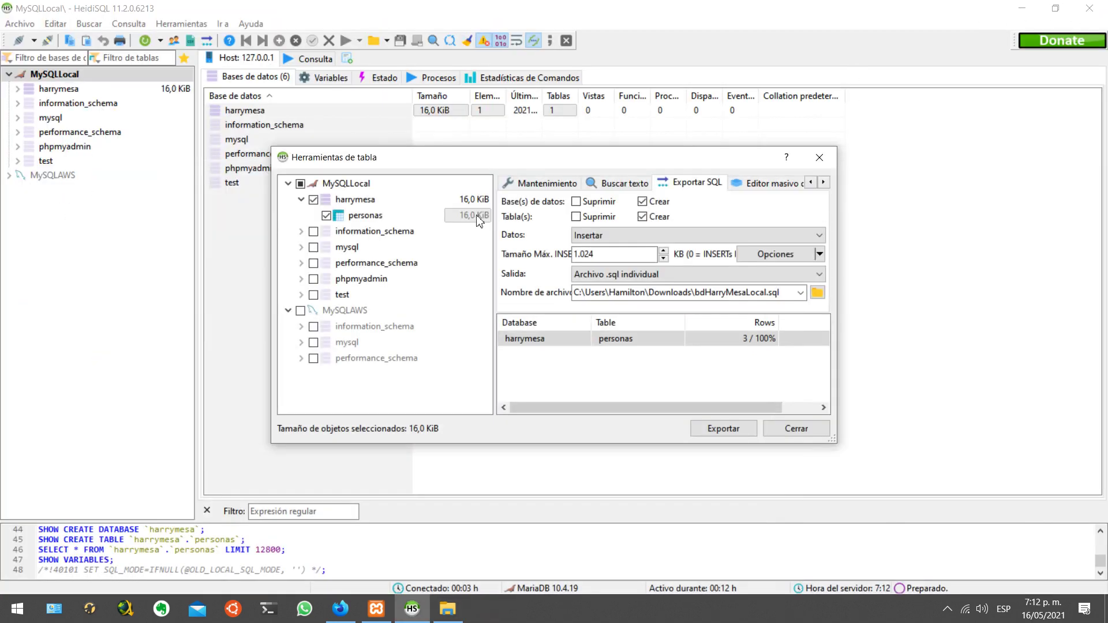
{"action": "left_click", "coordinate": [822, 161]}
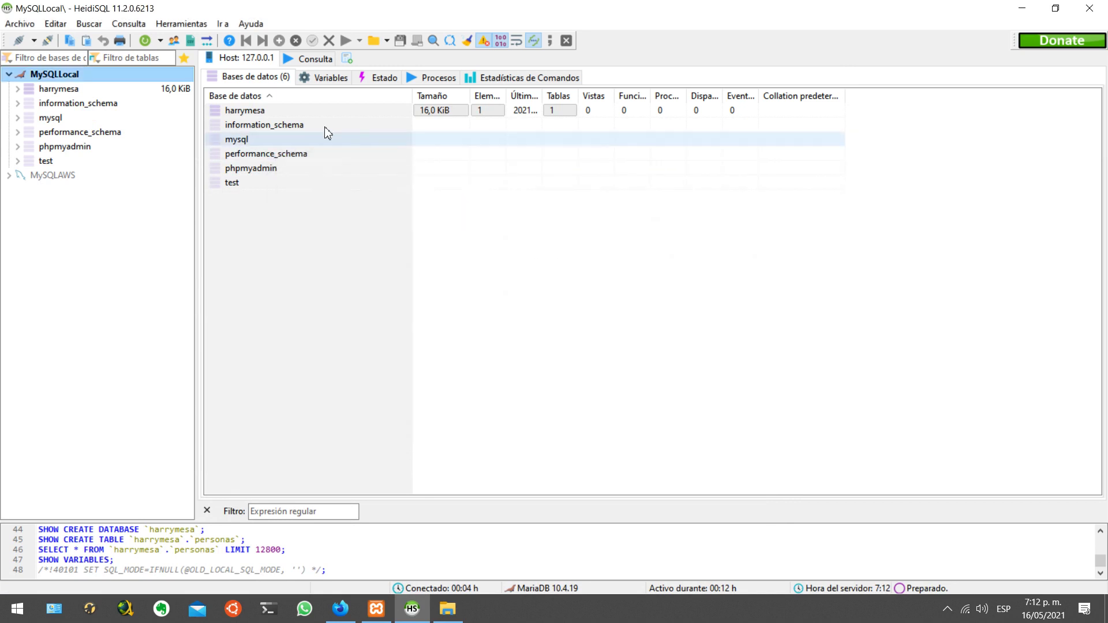
{"action": "left_click", "coordinate": [10, 74]}
{"action": "left_click", "coordinate": [57, 90]}
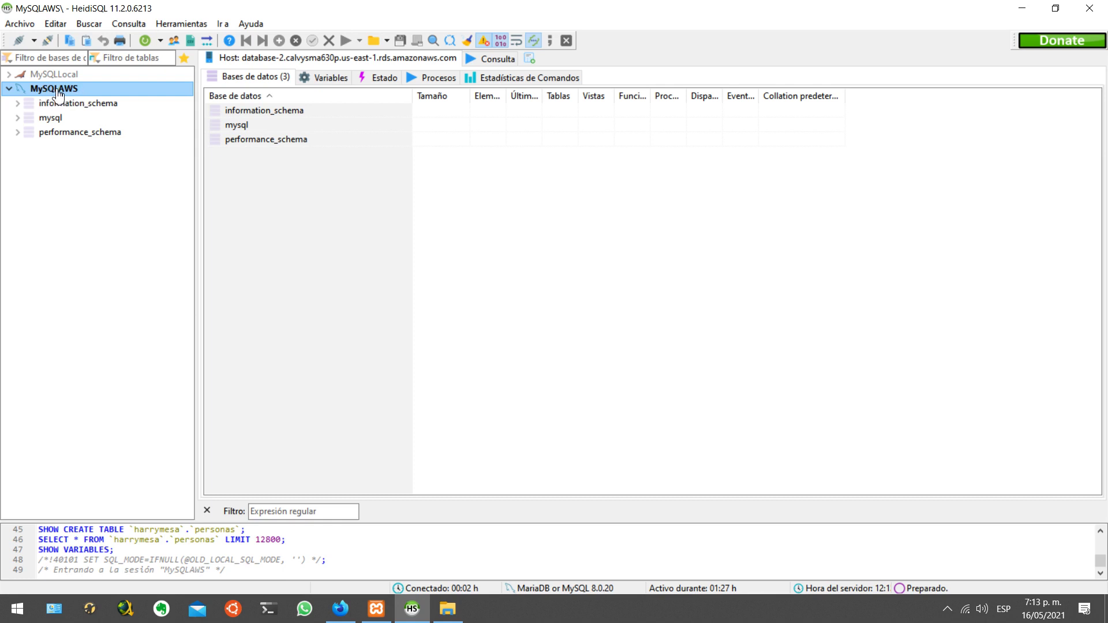
Load bdHarryMesaLocal.sql via Archivo > Cargar archivo SQL, accepting automatic encoding detection
{"action": "left_click", "coordinate": [25, 26]}
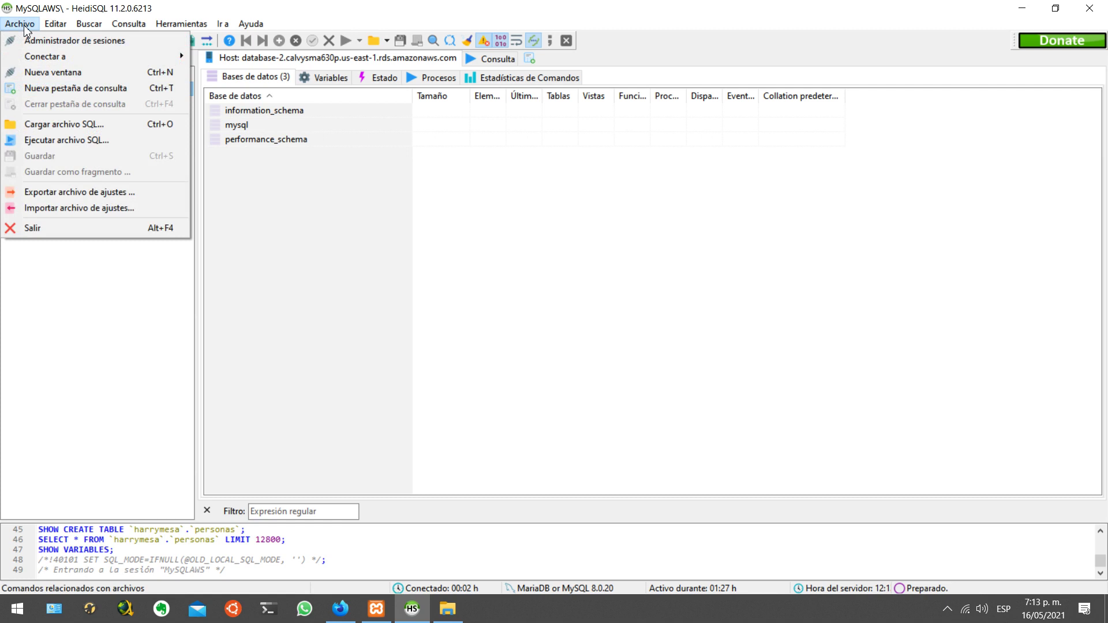
{"action": "left_click", "coordinate": [42, 125]}
{"action": "left_click", "coordinate": [485, 187]}
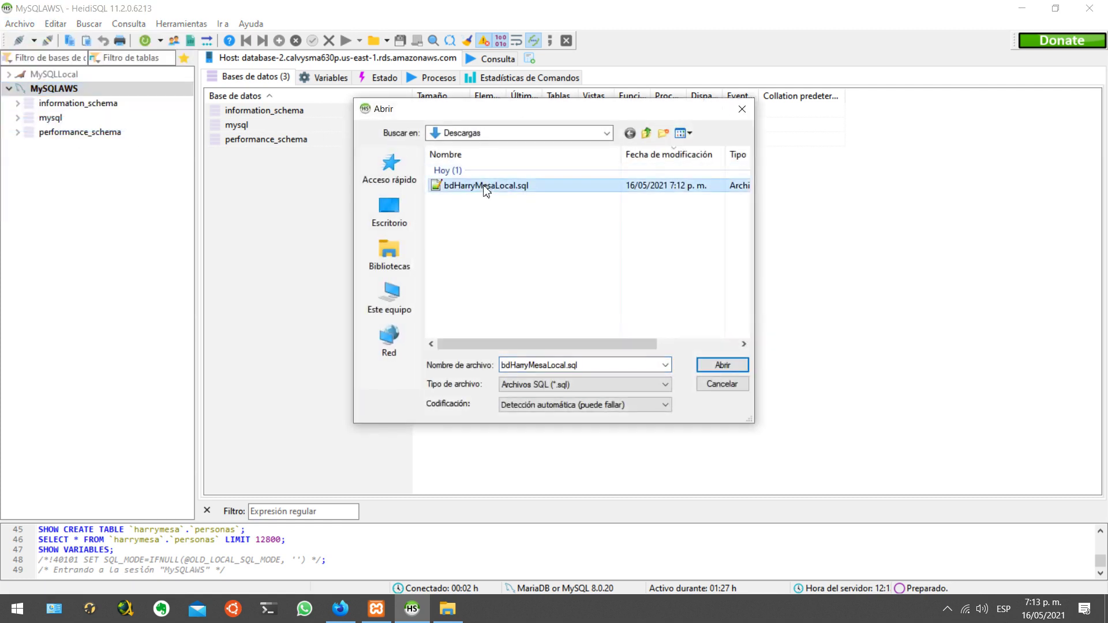
{"action": "left_click", "coordinate": [725, 364]}
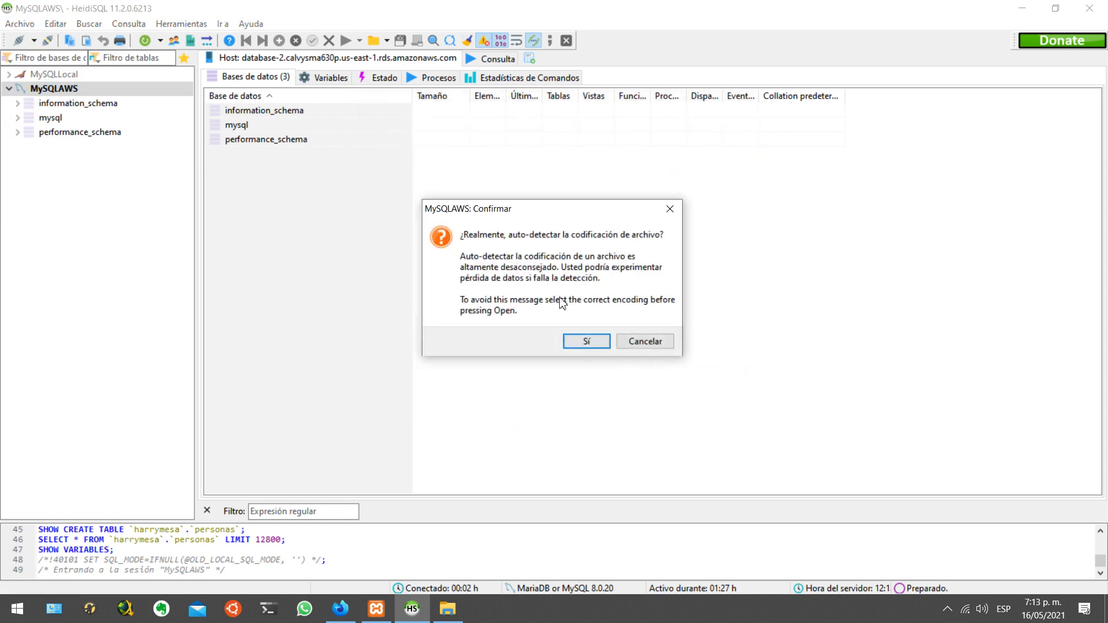
{"action": "left_click", "coordinate": [587, 341]}
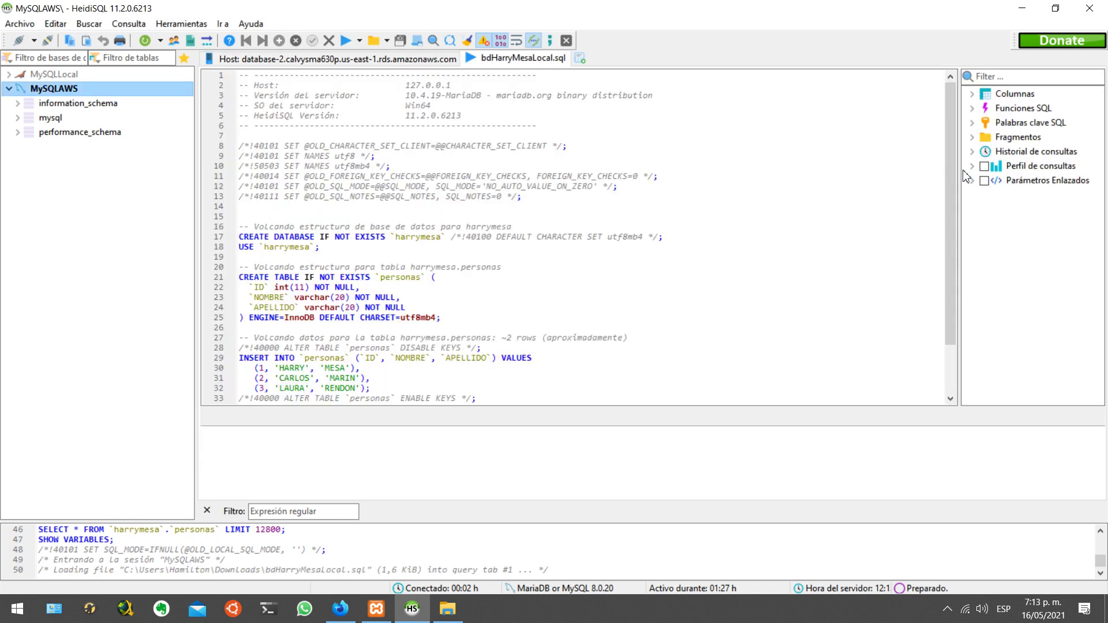
Execute the loaded script on MySQLAWS and dismiss the two-warnings notice
{"action": "left_click_drag", "start_coordinate": [954, 158], "coordinate": [944, 120]}
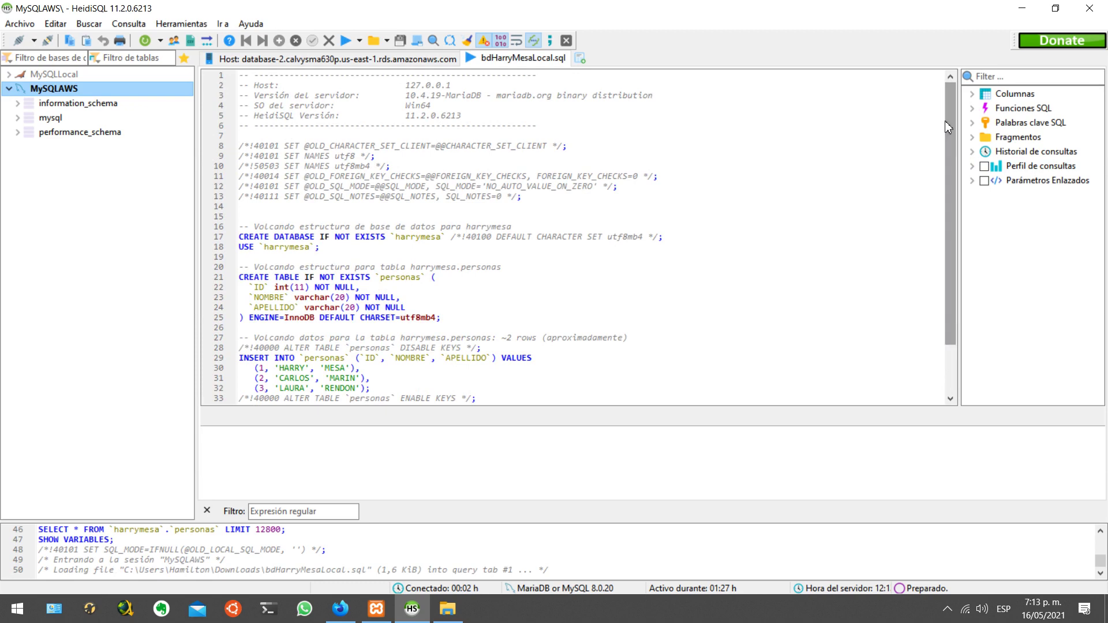
{"action": "left_click", "coordinate": [347, 46]}
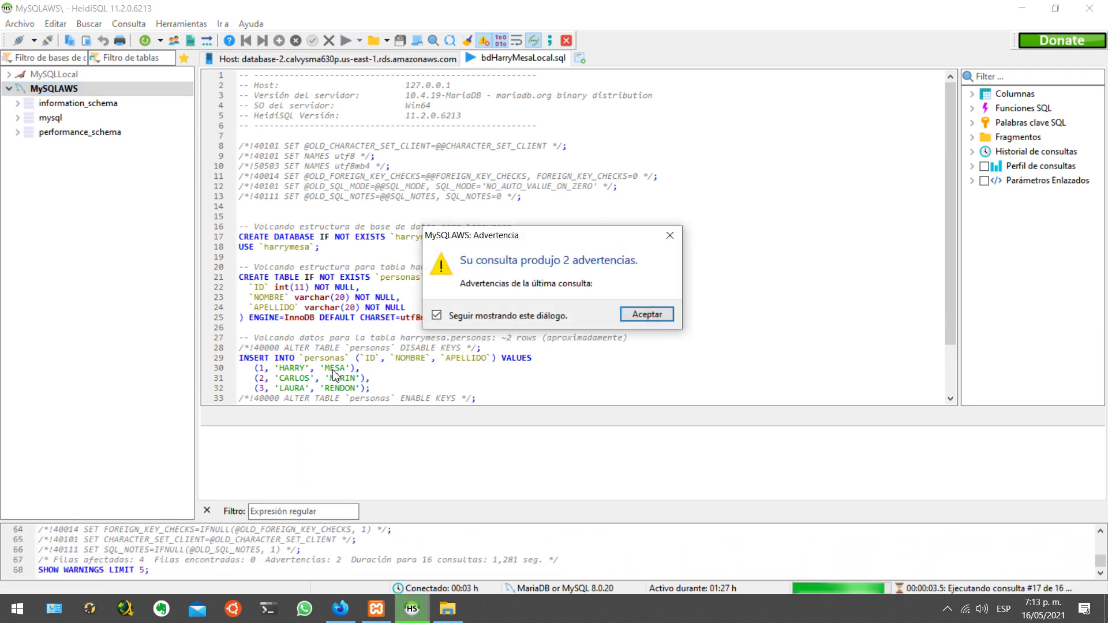
{"action": "left_click", "coordinate": [647, 315]}
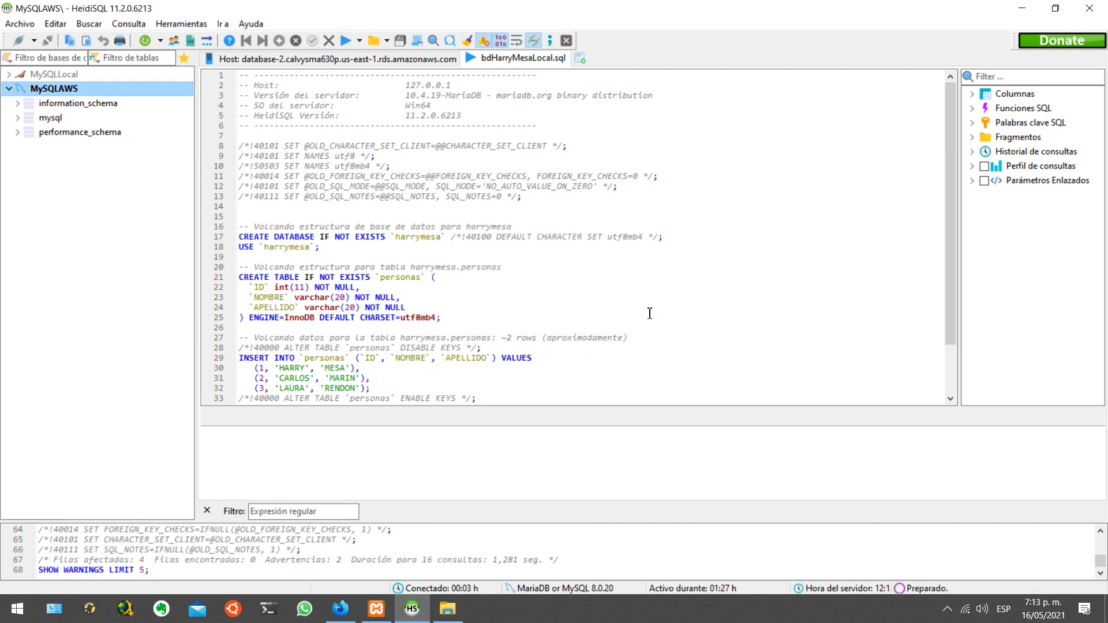
Highlight the script's CREATE DATABASE, CREATE TABLE and INSERT statements
{"action": "left_click_drag", "start_coordinate": [270, 239], "coordinate": [376, 240]}
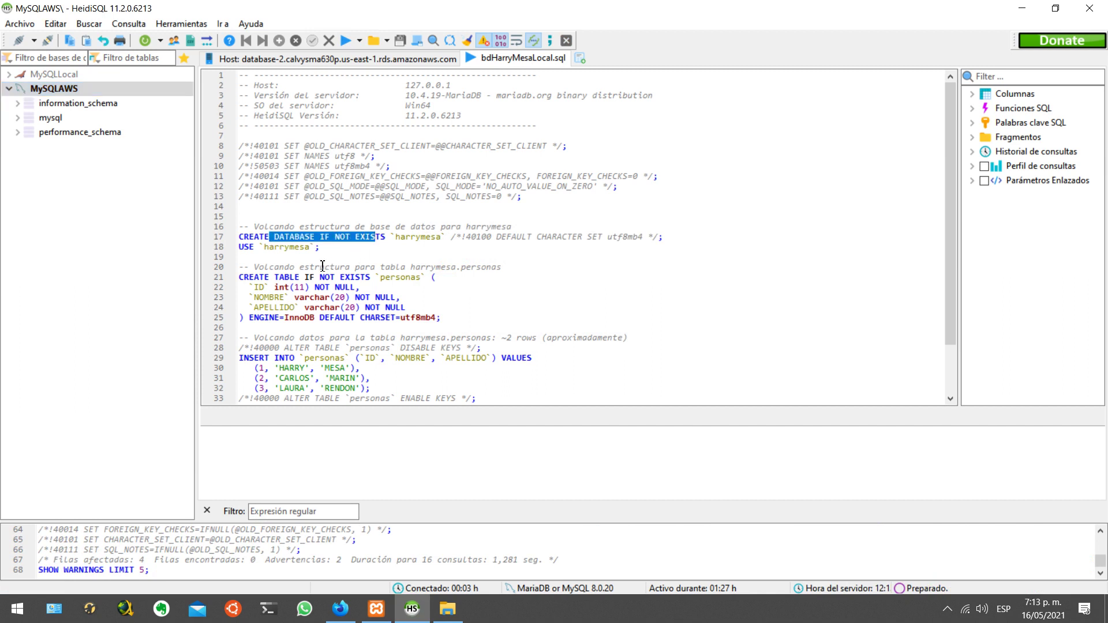
{"action": "left_click", "coordinate": [300, 275]}
{"action": "left_click_drag", "start_coordinate": [248, 277], "coordinate": [369, 282]}
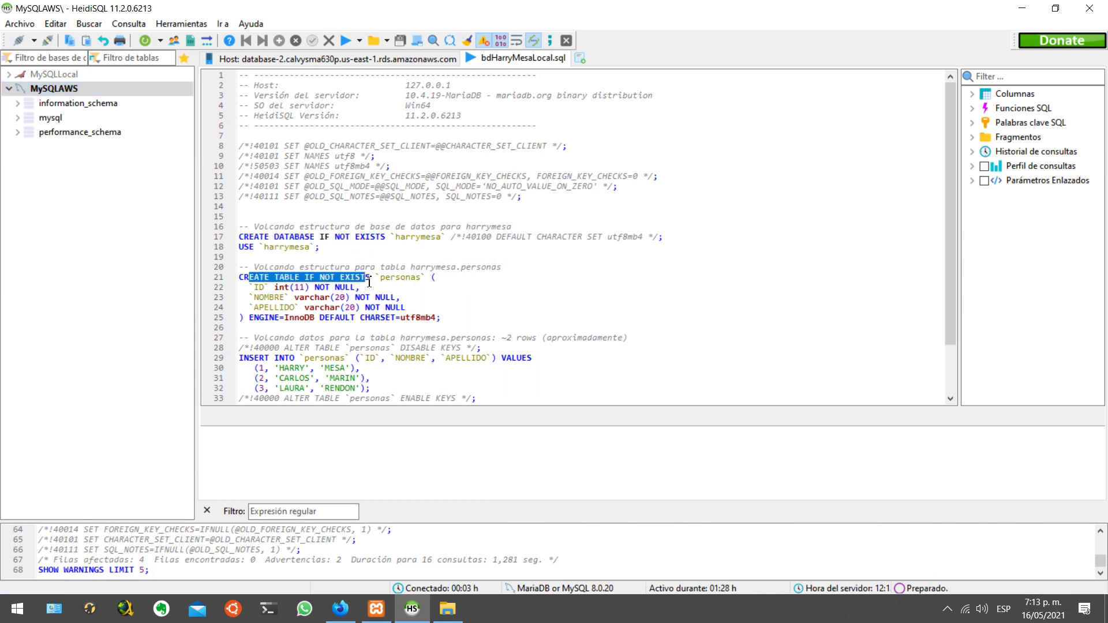
{"action": "scroll", "coordinate": [369, 282], "scroll_direction": "down", "scroll_amount": 2}
{"action": "left_click_drag", "start_coordinate": [239, 297], "coordinate": [401, 327]}
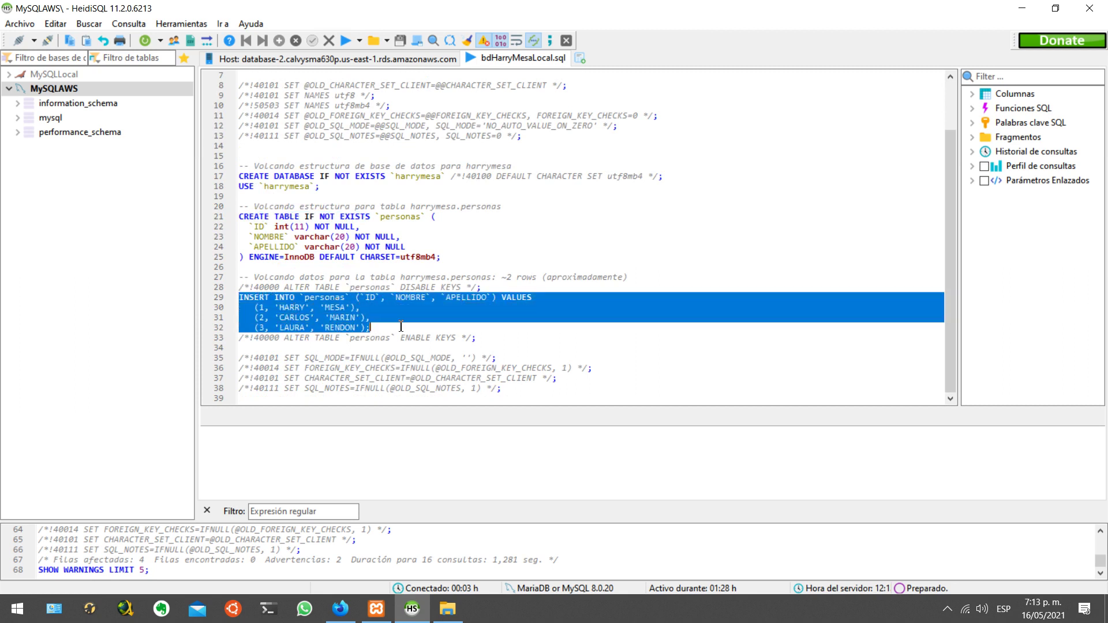
{"action": "left_click", "coordinate": [401, 327]}
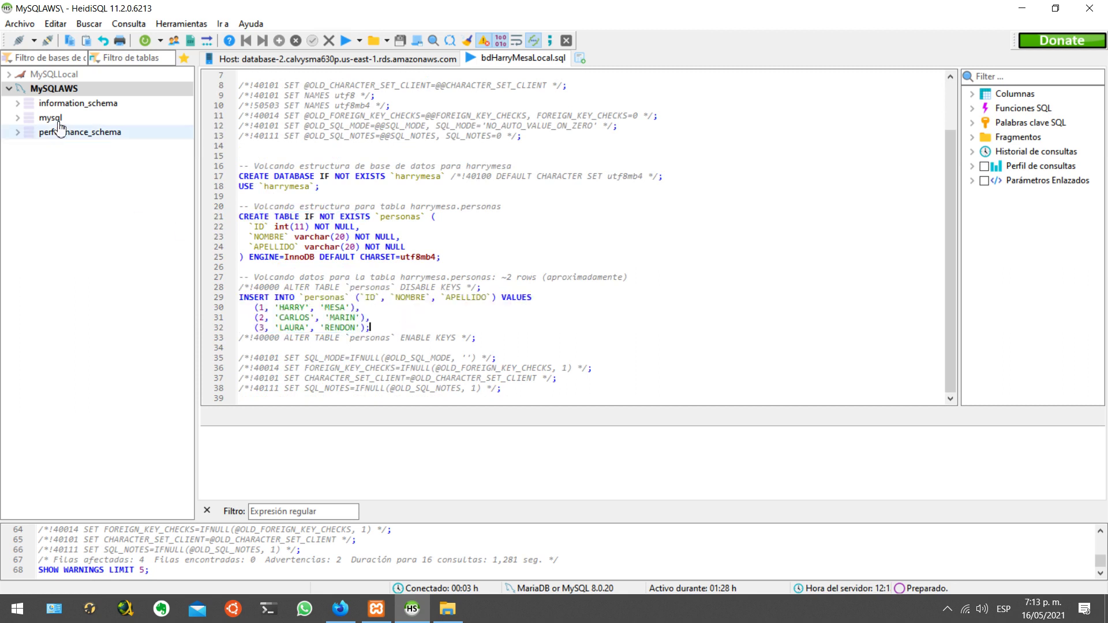
{"action": "right_click", "coordinate": [54, 92]}
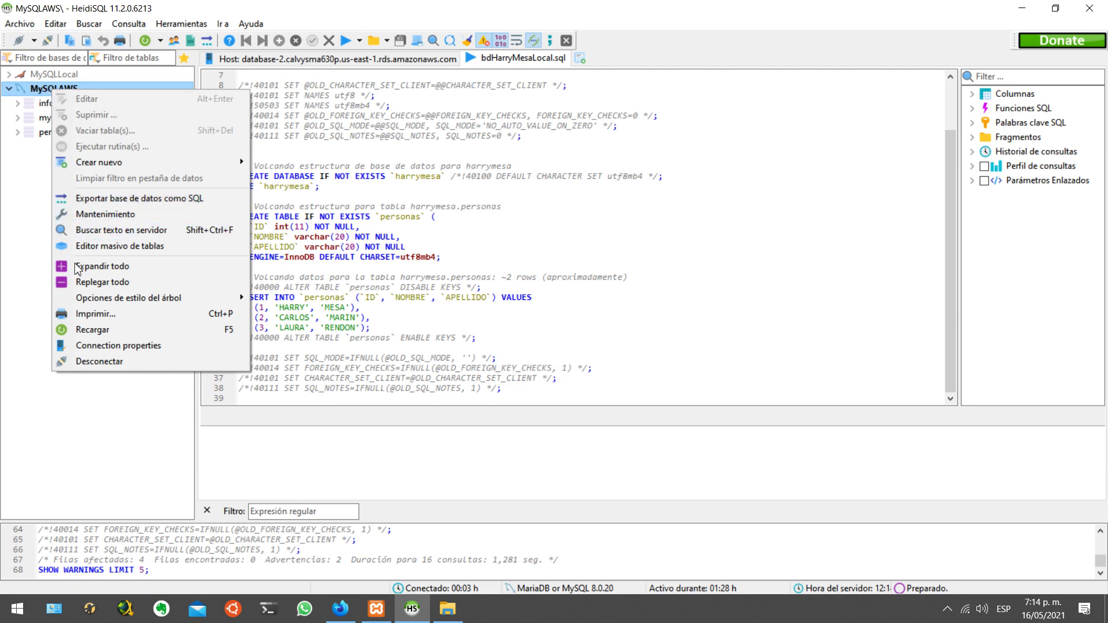
Reload MySQLAWS, expand harrymesa and view the personas table's rows in the Datos tab
{"action": "left_click", "coordinate": [98, 330]}
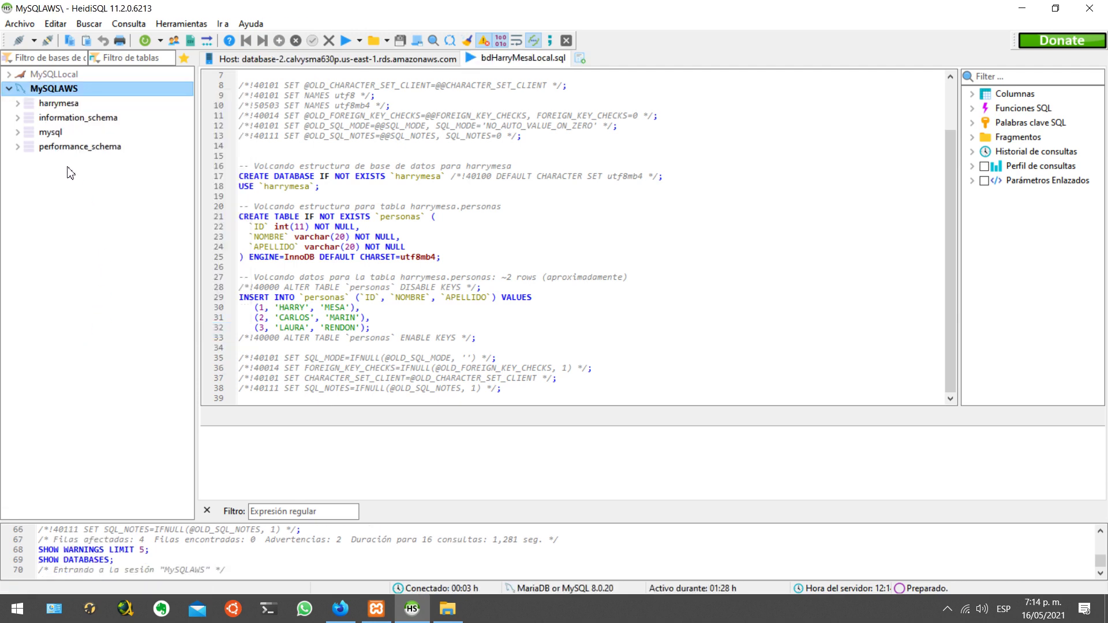
{"action": "left_click", "coordinate": [46, 104]}
{"action": "left_click", "coordinate": [21, 104]}
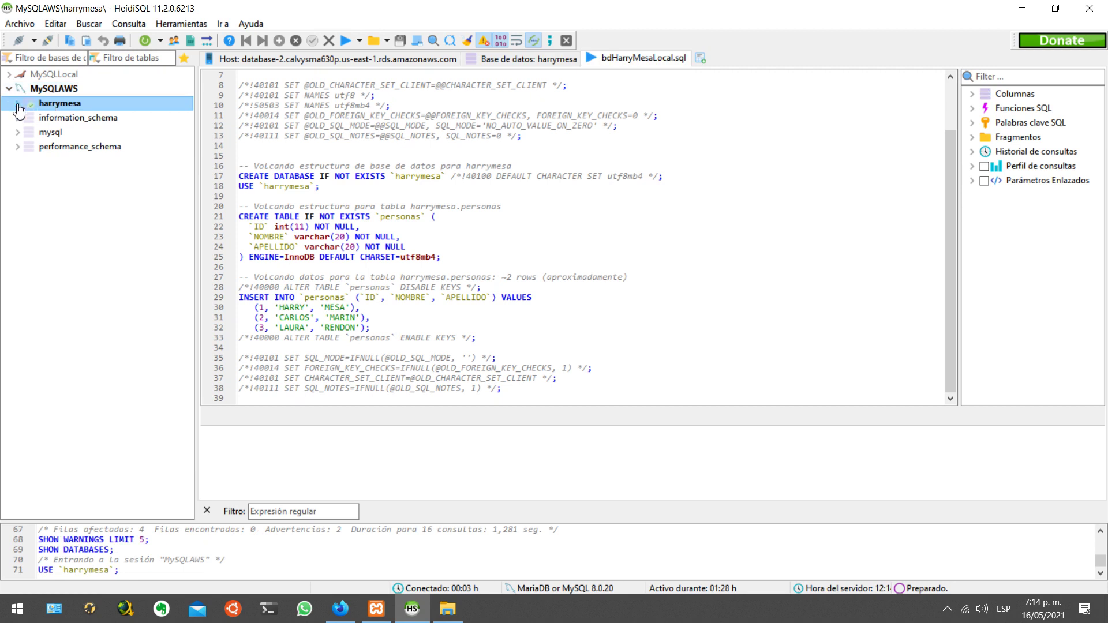
{"action": "left_click", "coordinate": [64, 118]}
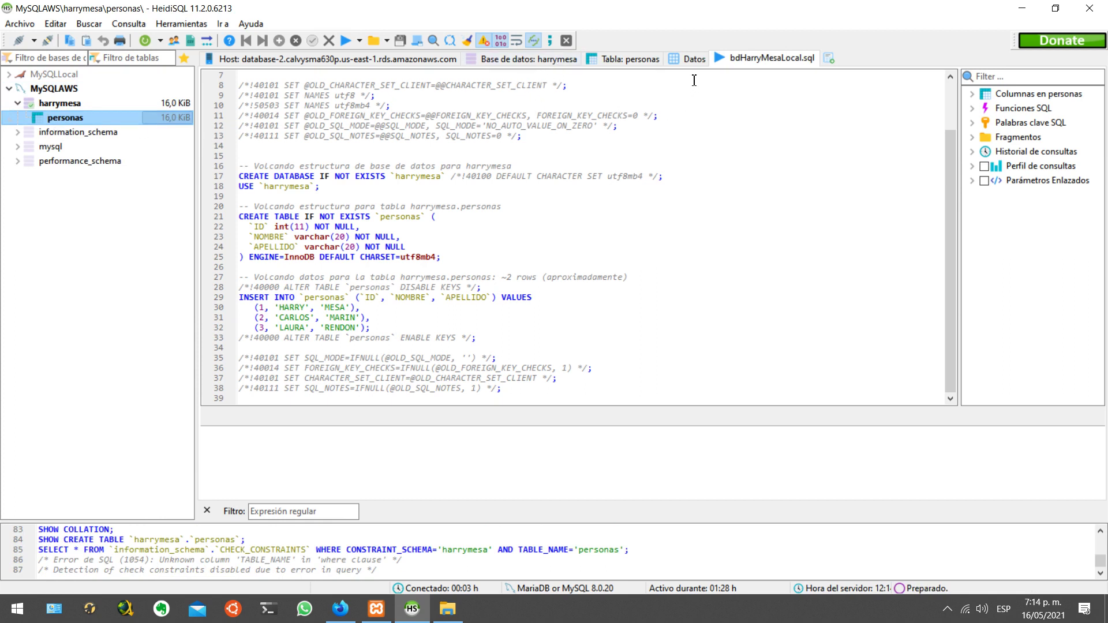
{"action": "left_click", "coordinate": [692, 59]}
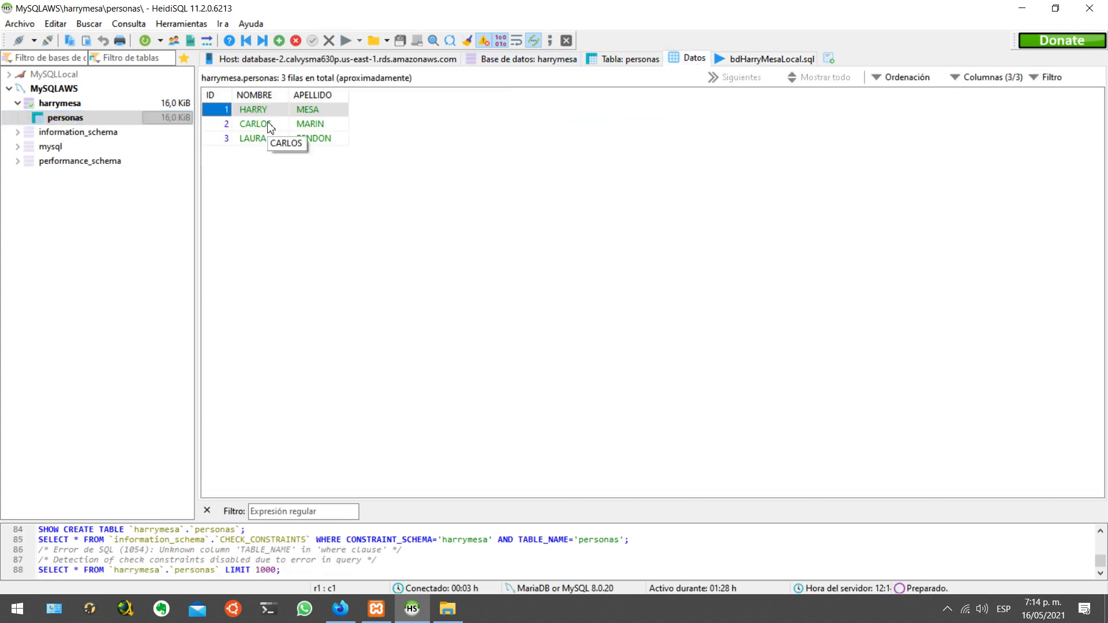